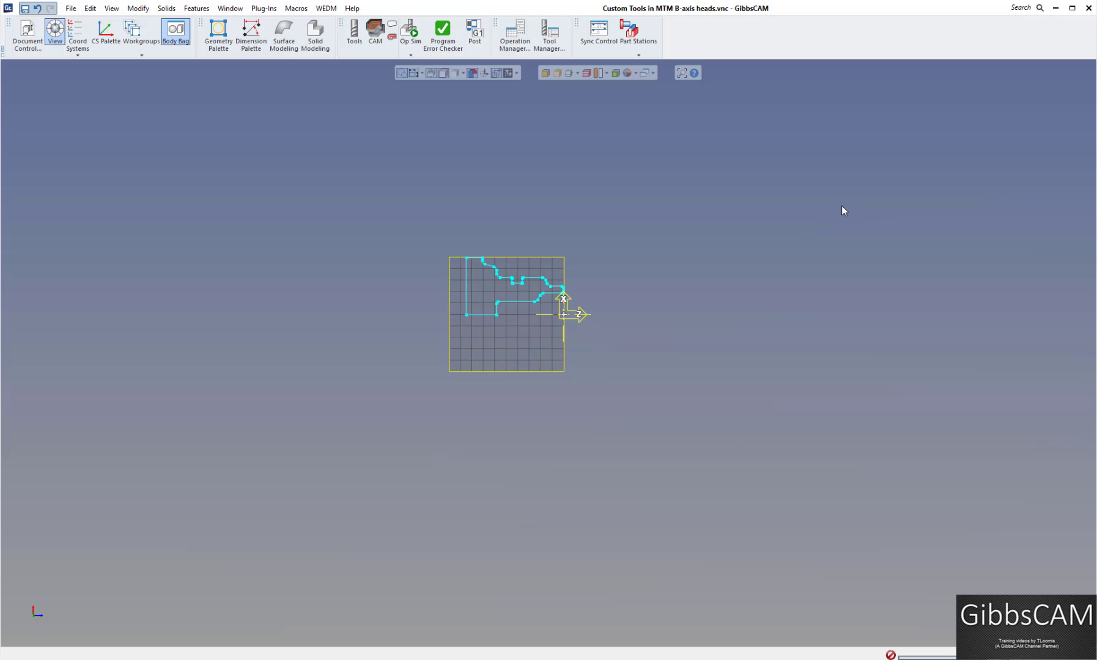
- Place the red chuck body from the Body Bag behind the part
{"action": "scroll", "coordinate": [681, 310], "scroll_direction": "up", "scroll_amount": 3}
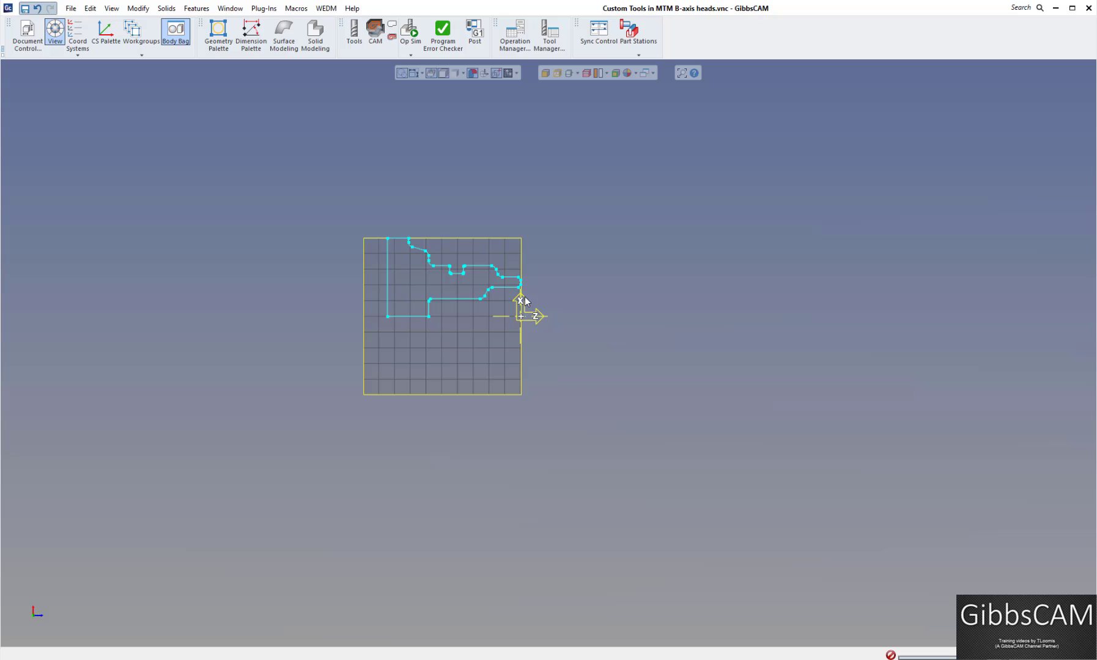
{"action": "left_click", "coordinate": [171, 36]}
{"action": "left_click_drag", "start_coordinate": [789, 179], "coordinate": [698, 160]}
{"action": "double_click", "coordinate": [660, 193]}
{"action": "left_click", "coordinate": [510, 206]}
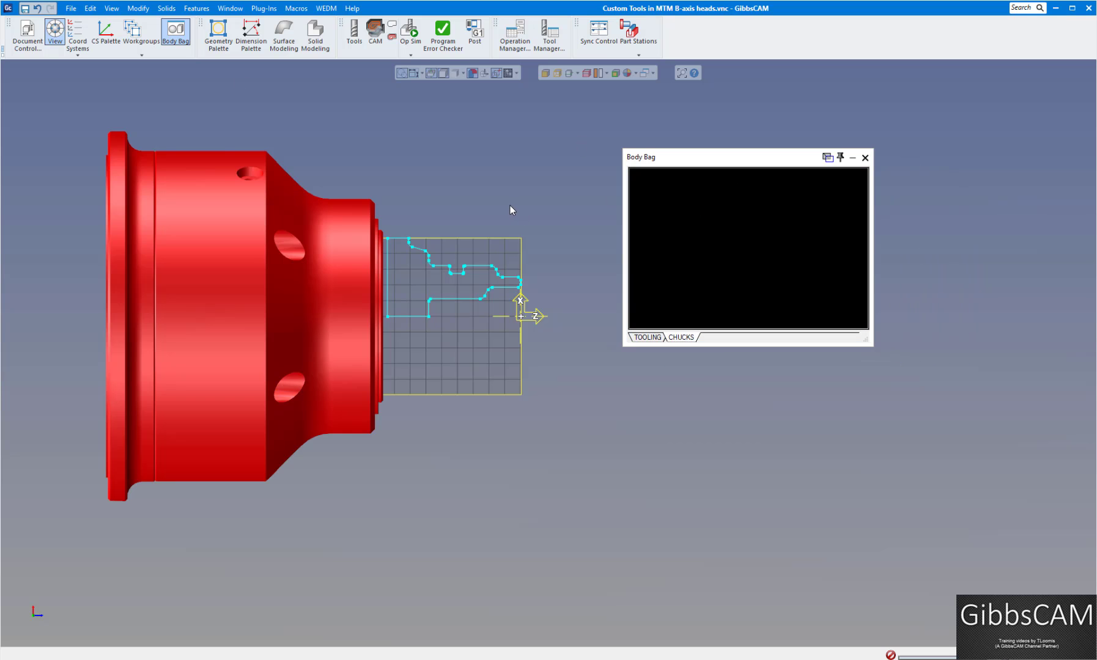
- Rotate to check the chuck in 3D, return to side view, and move the Body Bag aside
{"action": "key", "text": "Left"}
{"action": "key", "text": "Left"}
{"action": "key", "text": "Left"}
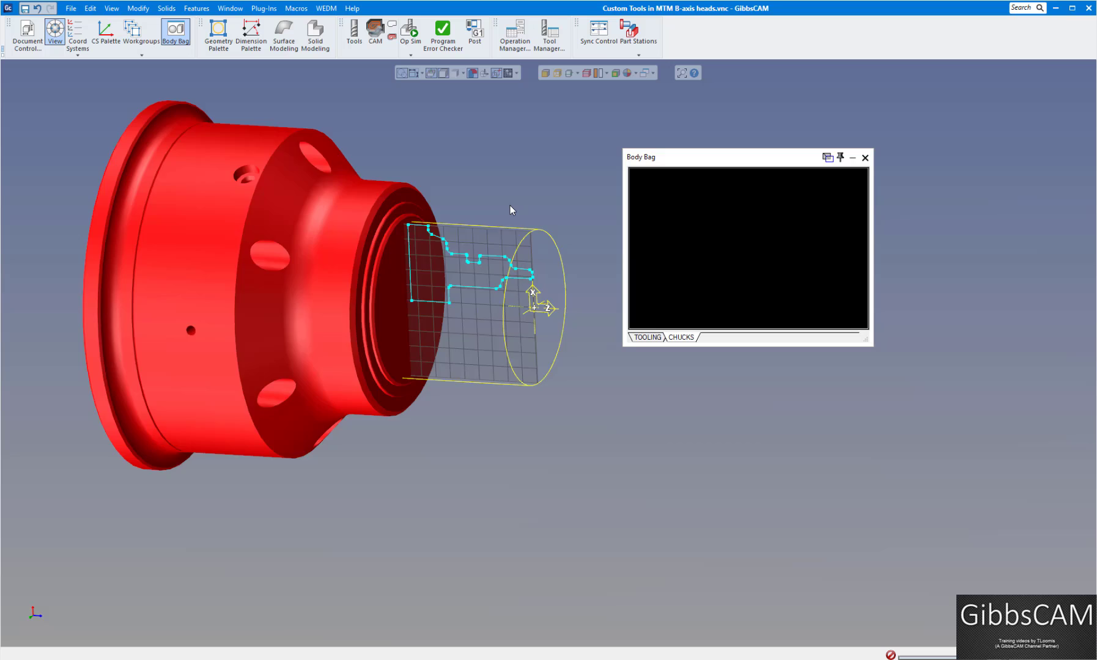
{"action": "key", "text": "Left"}
{"action": "key", "text": "Left"}
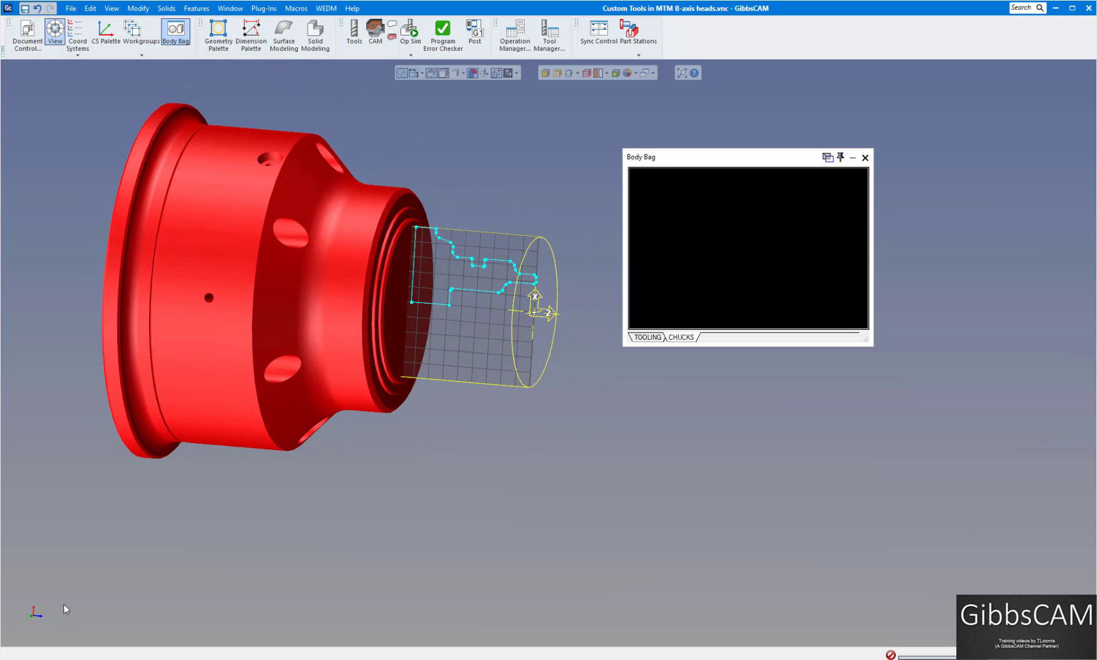
{"action": "left_click", "coordinate": [46, 595]}
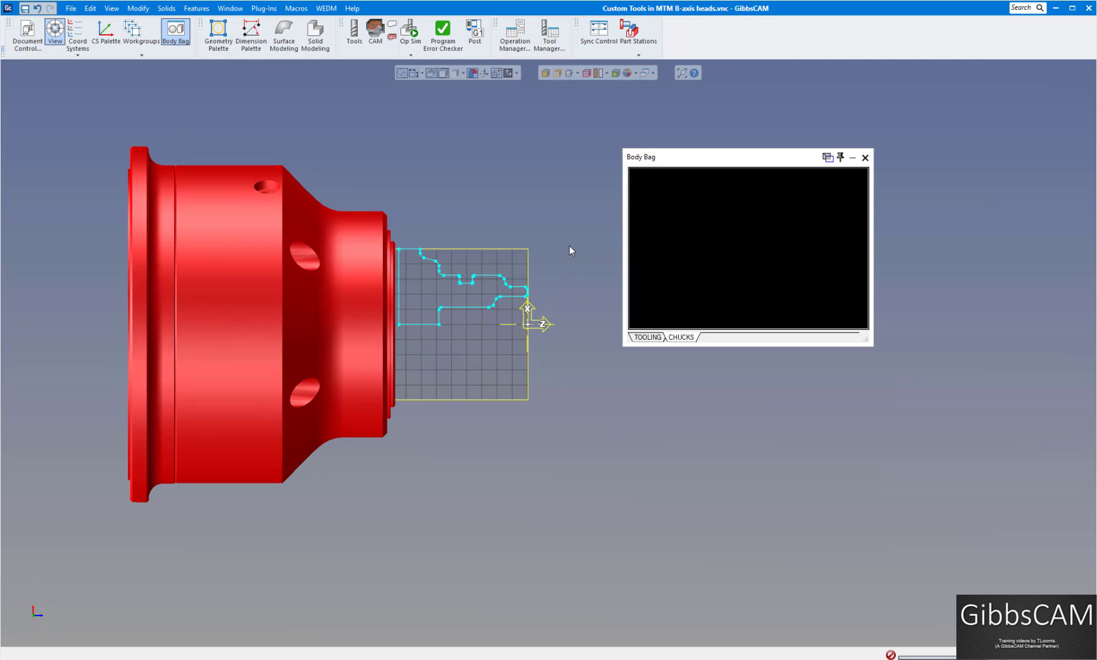
{"action": "left_click_drag", "start_coordinate": [682, 157], "coordinate": [842, 101]}
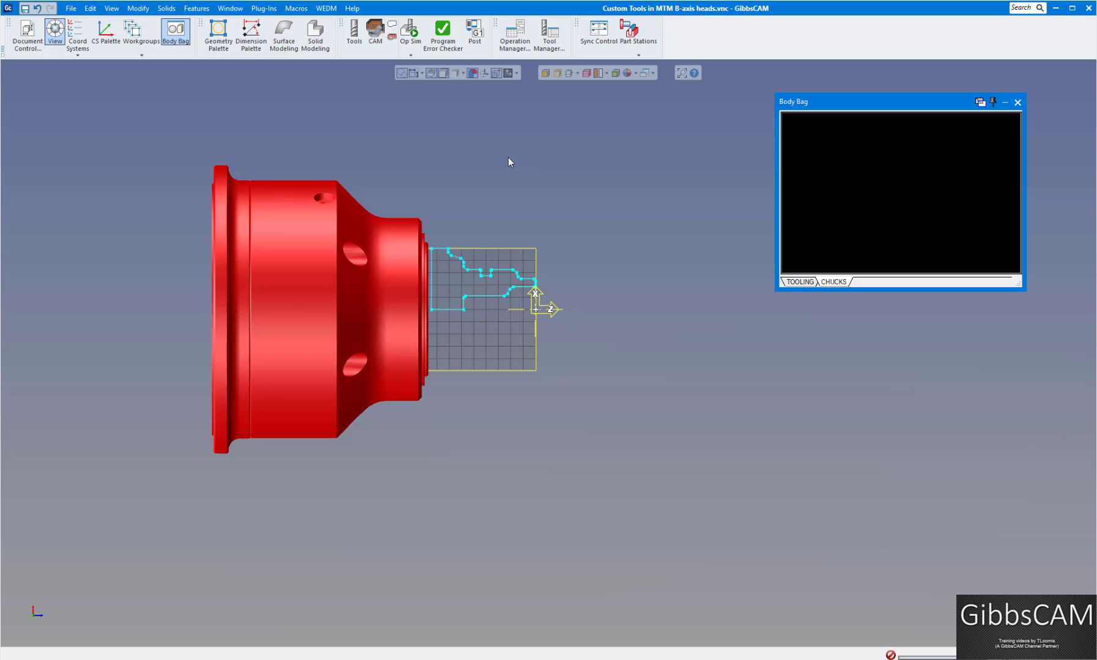
- Place the first B-axis head body from the TOOLING page and zoom in on its tip
{"action": "left_click", "coordinate": [799, 282]}
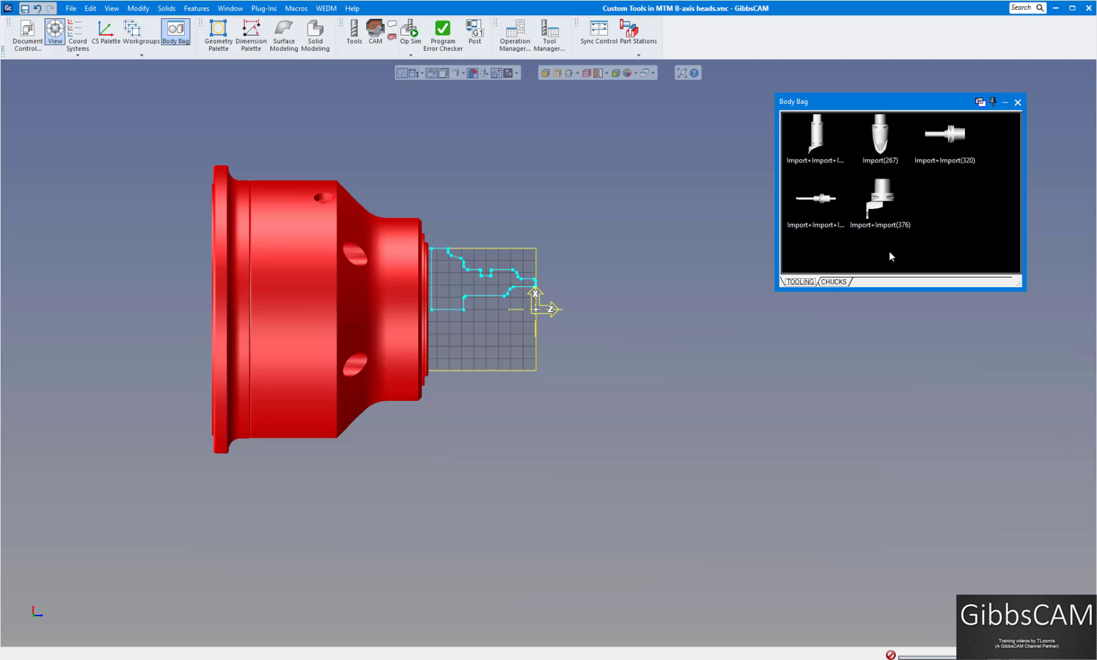
{"action": "double_click", "coordinate": [817, 135]}
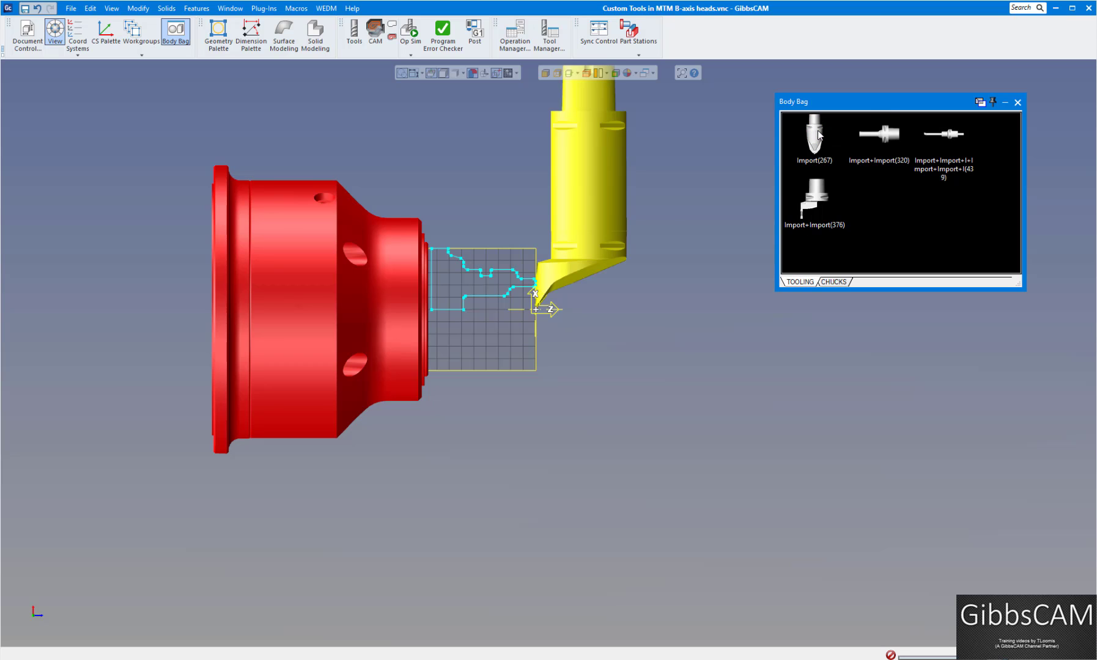
{"action": "left_click", "coordinate": [657, 222]}
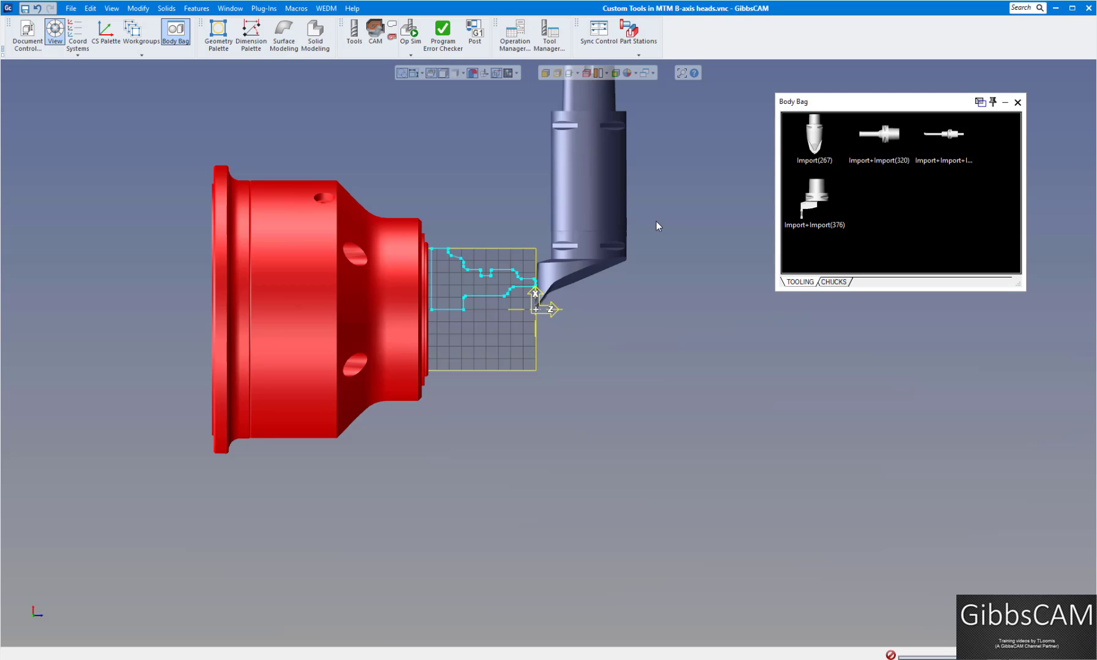
{"action": "scroll", "coordinate": [680, 181], "scroll_direction": "up", "scroll_amount": 2}
{"action": "scroll", "coordinate": [645, 185], "scroll_direction": "down", "scroll_amount": 2}
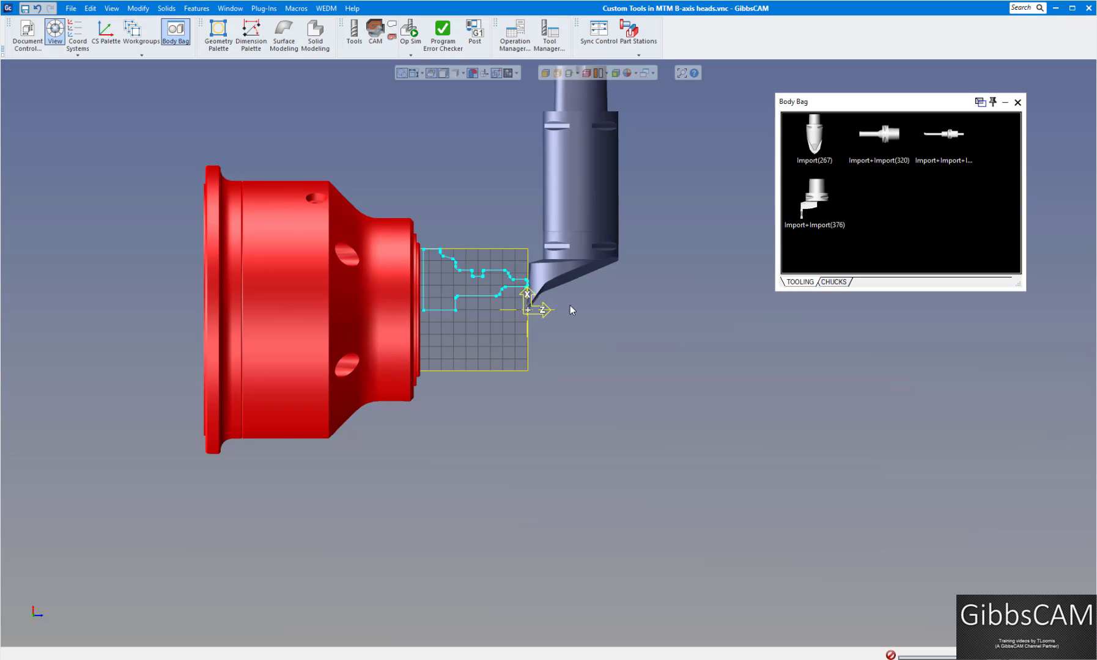
{"action": "scroll", "coordinate": [534, 299], "scroll_direction": "up", "scroll_amount": 5}
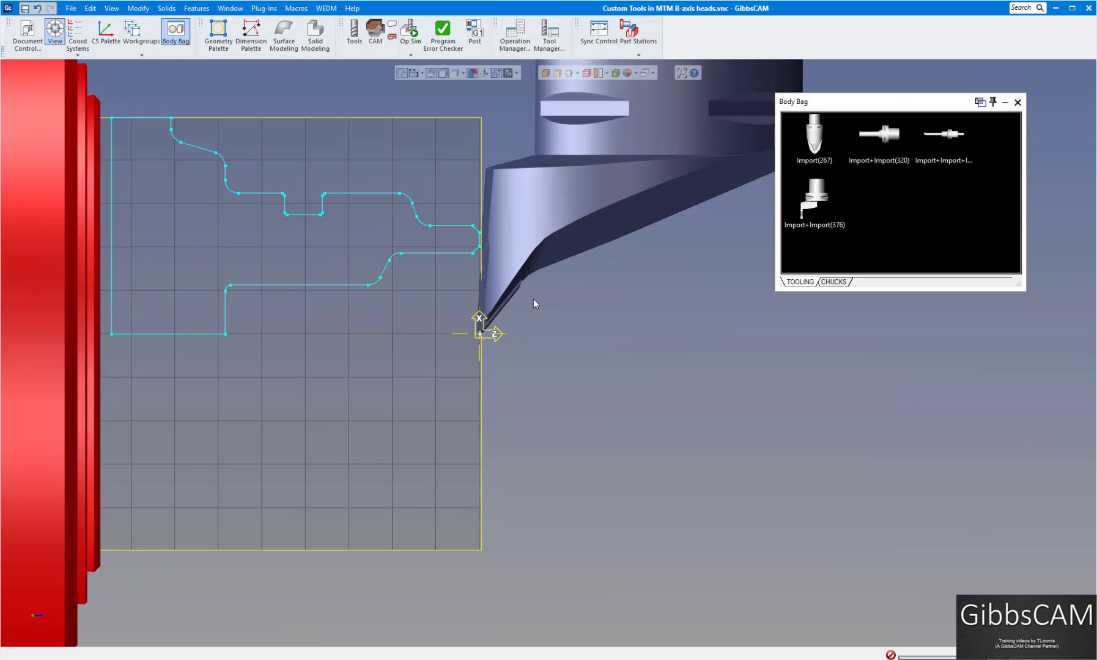
{"action": "scroll", "coordinate": [513, 327], "scroll_direction": "down", "scroll_amount": 5}
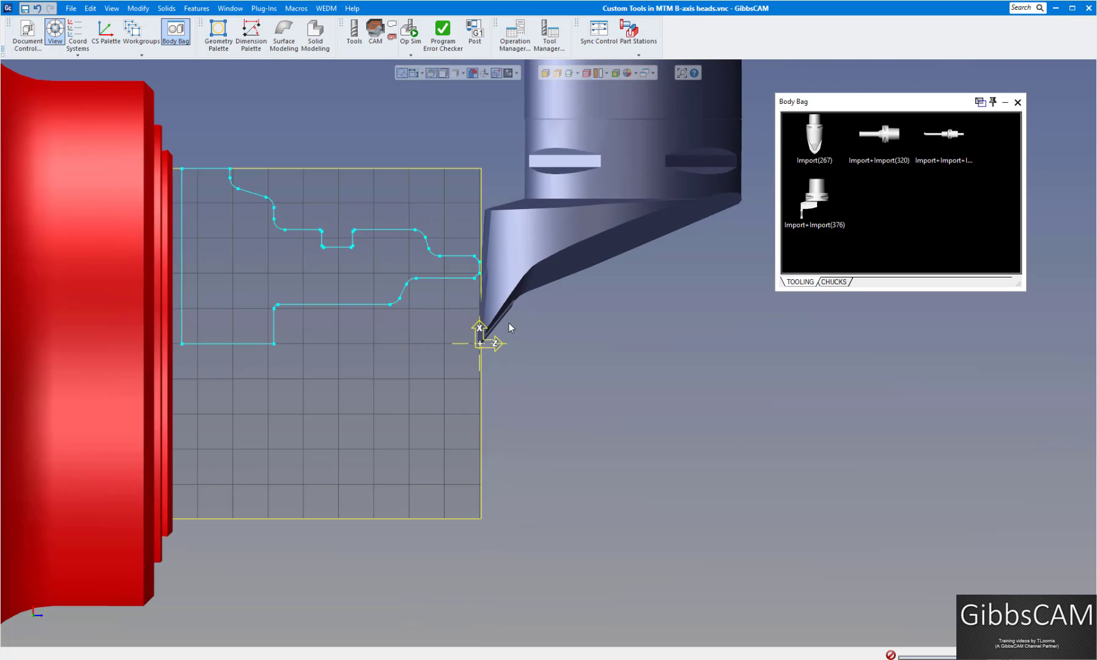
{"action": "scroll", "coordinate": [516, 323], "scroll_direction": "down", "scroll_amount": 4}
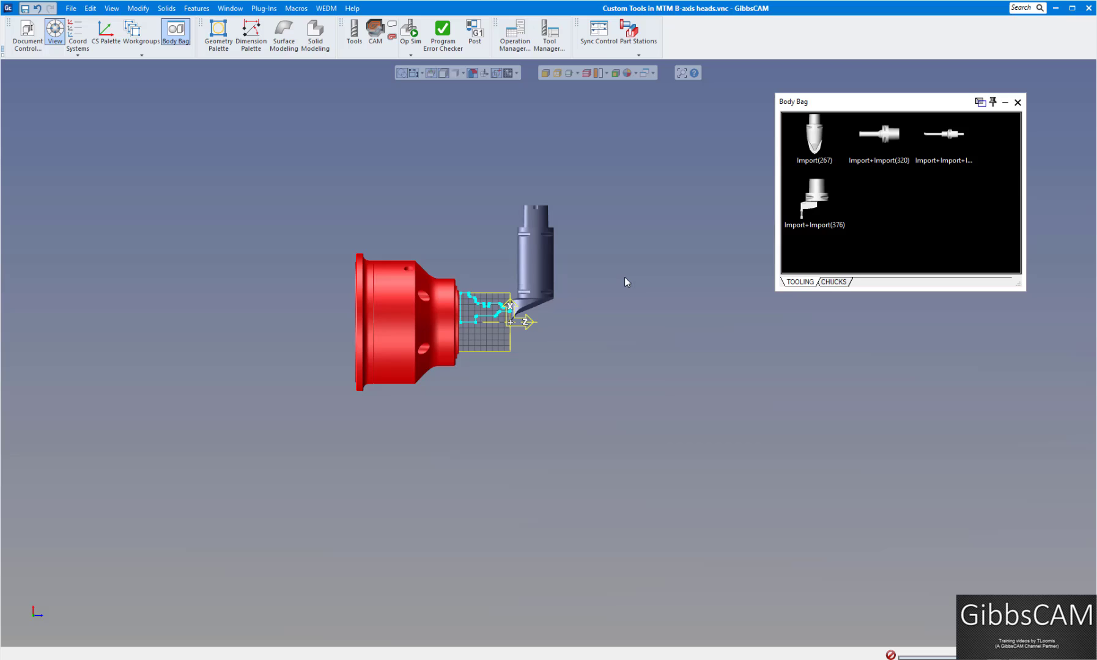
- Return the B-axis head to the bag, then trial-fit the Import(267) and long straight holders
{"action": "left_click_drag", "start_coordinate": [542, 248], "coordinate": [790, 179]}
{"action": "left_click_drag", "start_coordinate": [815, 142], "coordinate": [520, 303]}
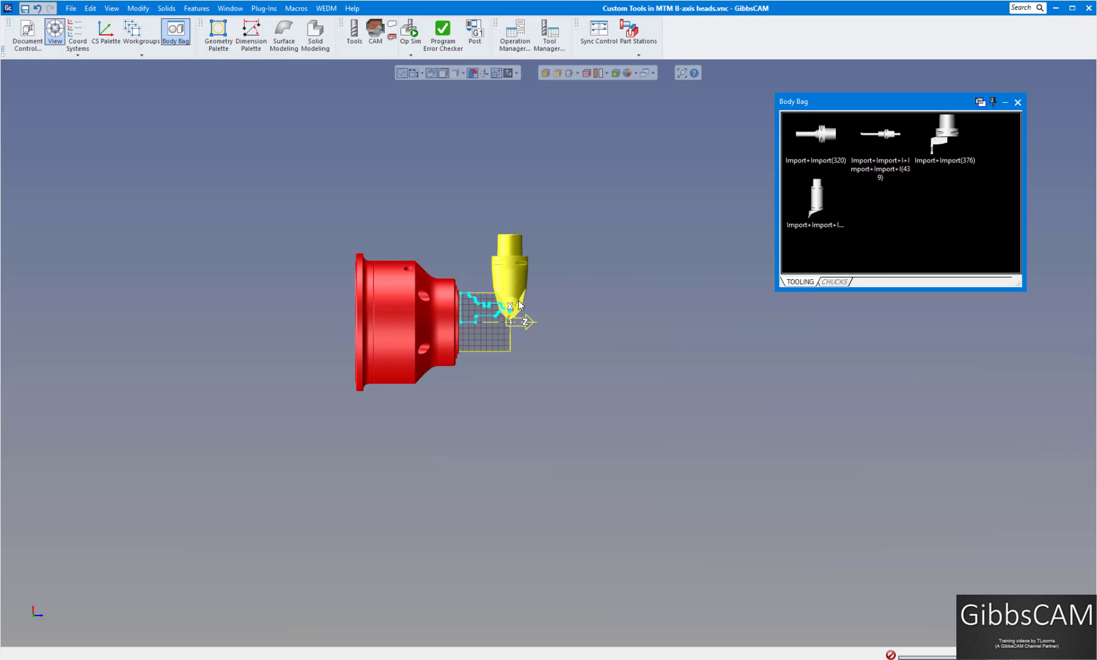
{"action": "left_click", "coordinate": [518, 279]}
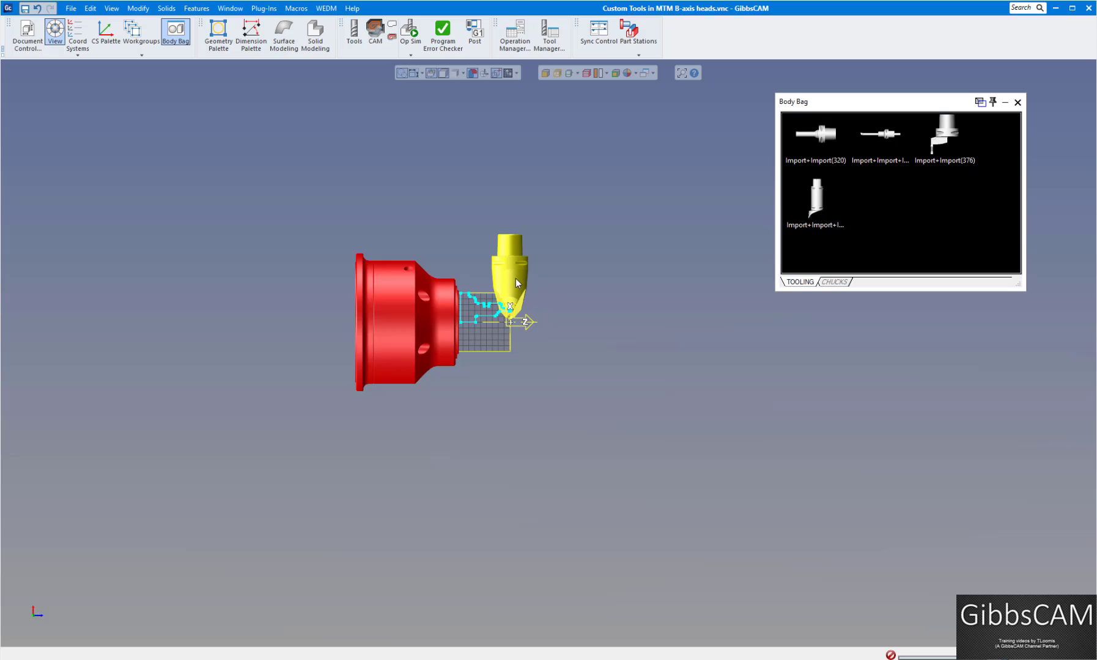
{"action": "key", "text": "ctrl+z"}
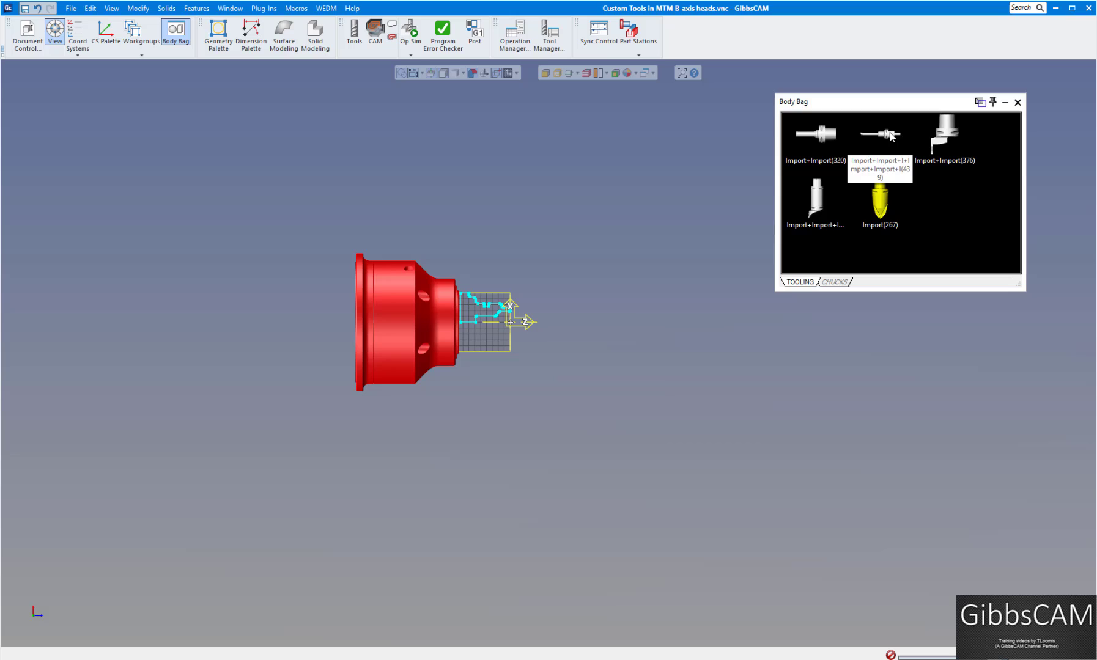
{"action": "left_click_drag", "start_coordinate": [894, 139], "coordinate": [623, 324]}
{"action": "left_click", "coordinate": [631, 349]}
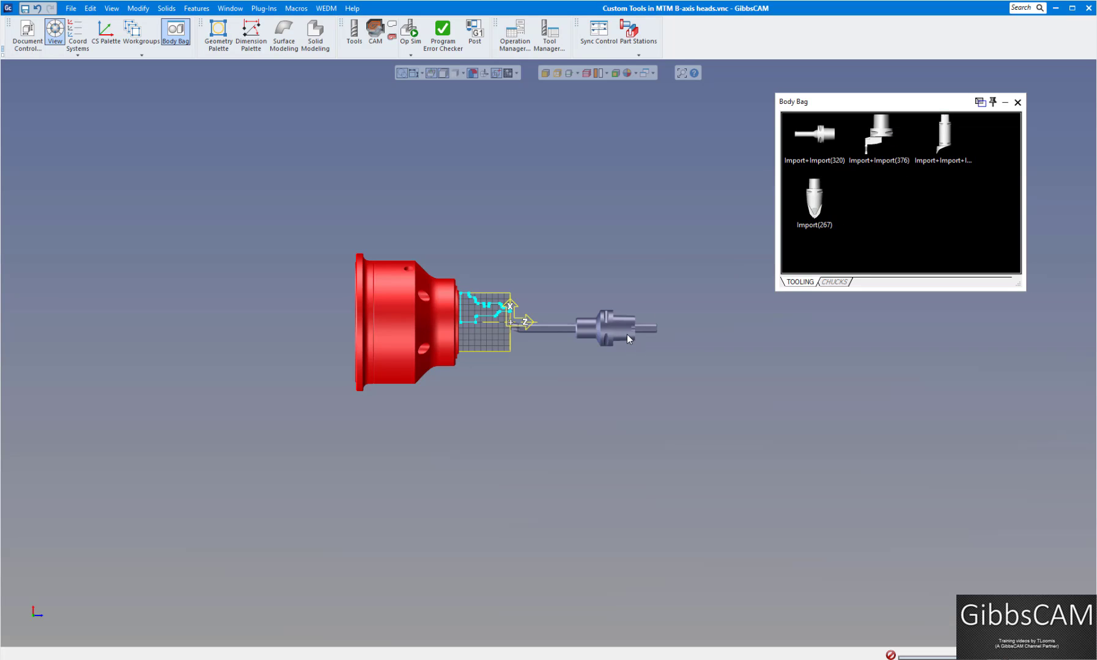
{"action": "left_click", "coordinate": [625, 332]}
{"action": "left_click_drag", "start_coordinate": [626, 331], "coordinate": [836, 226]}
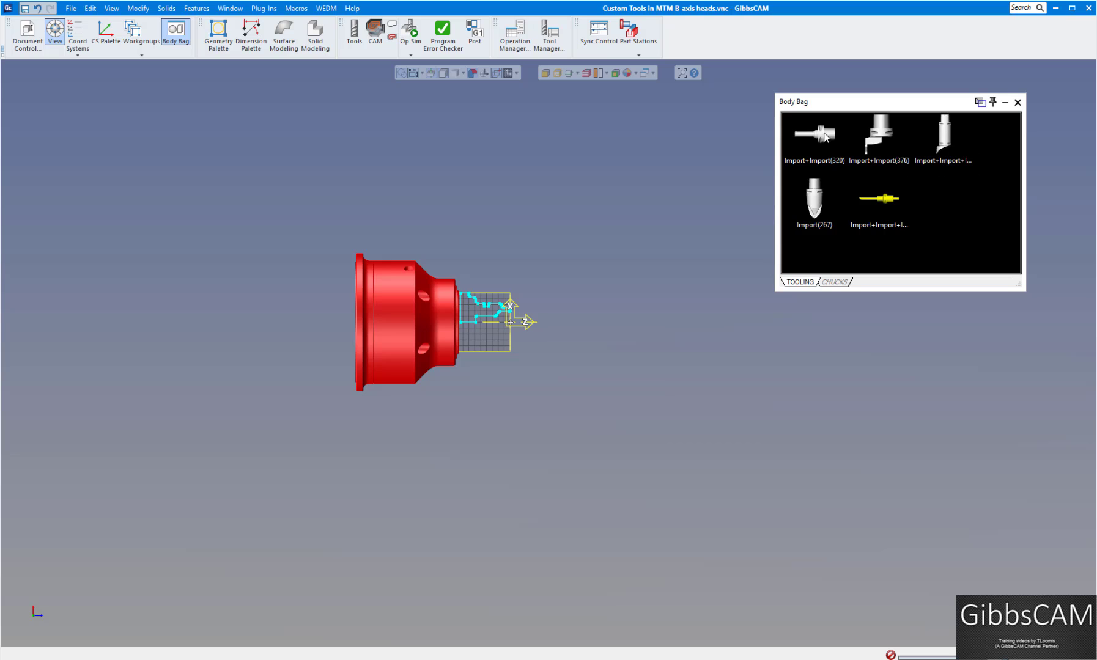
- Trial-fit the Import+Import(320) and (376) holders, return both to the bag, and open Tools
{"action": "left_click_drag", "start_coordinate": [825, 137], "coordinate": [657, 270]}
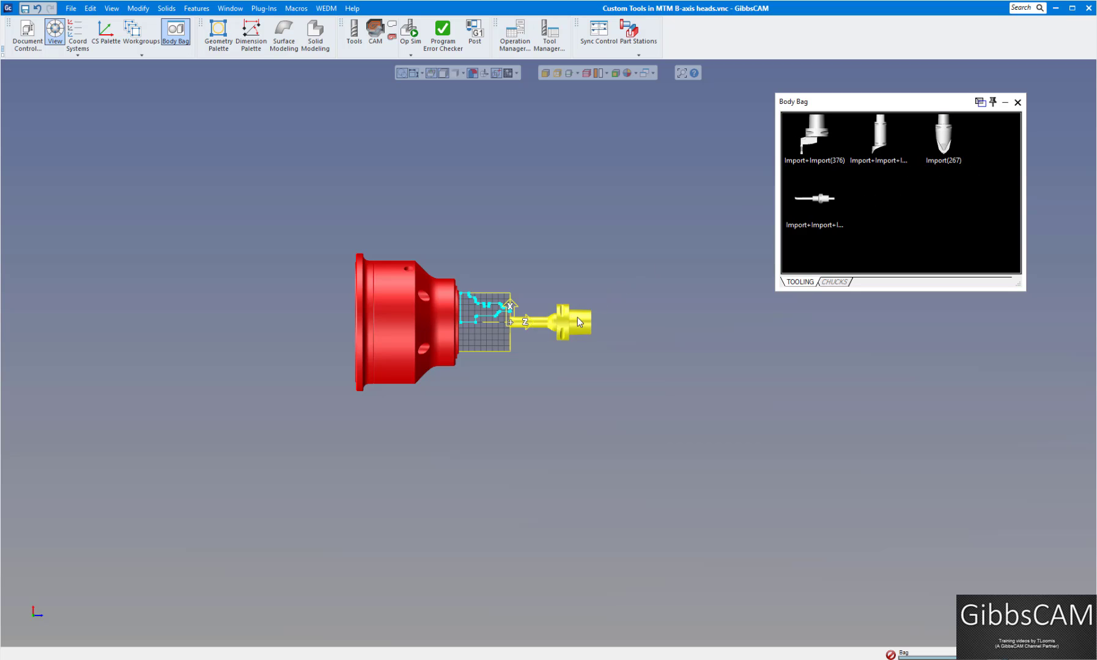
{"action": "left_click_drag", "start_coordinate": [577, 317], "coordinate": [879, 201]}
{"action": "left_click_drag", "start_coordinate": [816, 134], "coordinate": [584, 259]}
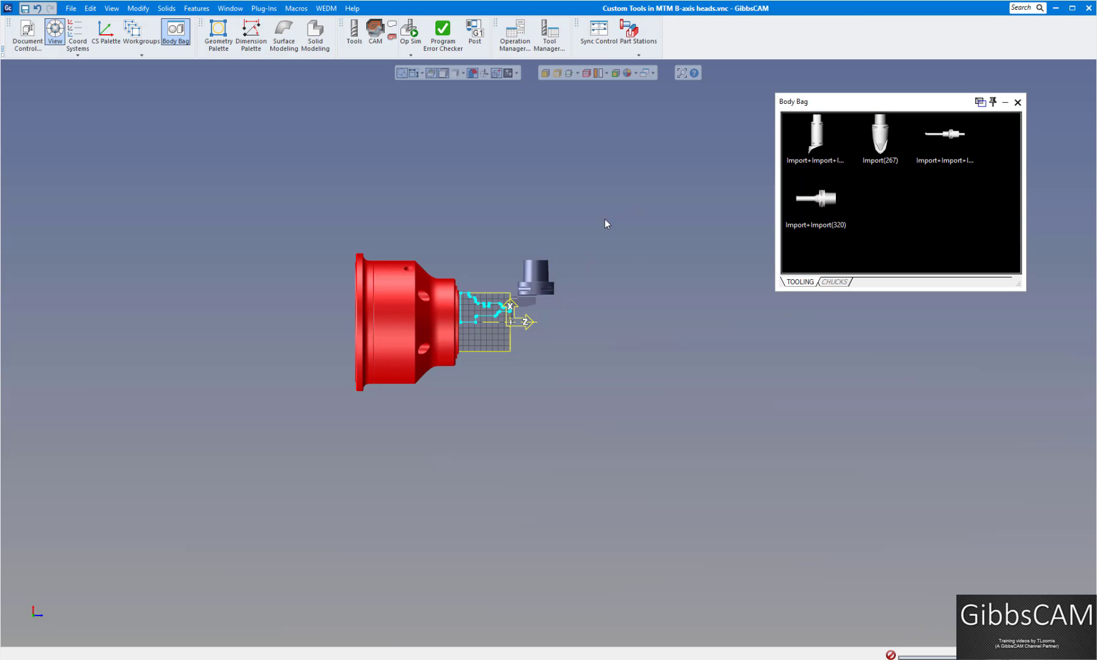
{"action": "left_click", "coordinate": [541, 286]}
{"action": "key", "text": "ctrl+z"}
{"action": "left_click", "coordinate": [354, 30]}
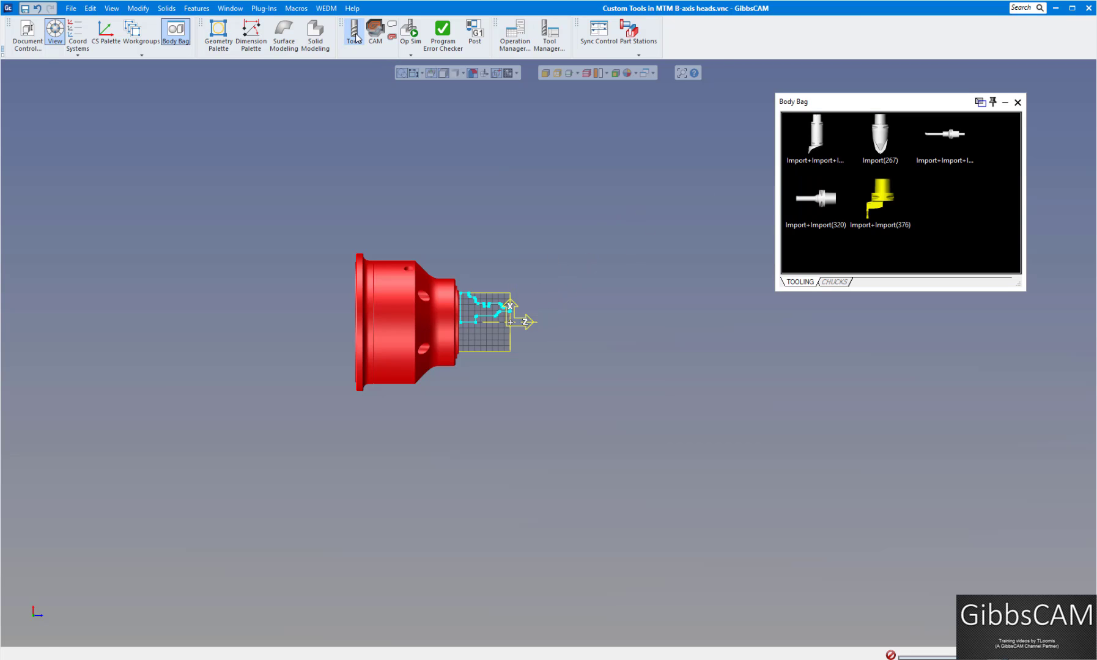
- Open Turning Tool #1 (OD ROUGH) and zoom its preview to inspect the insert tip at Setup B -45
{"action": "double_click", "coordinate": [16, 89]}
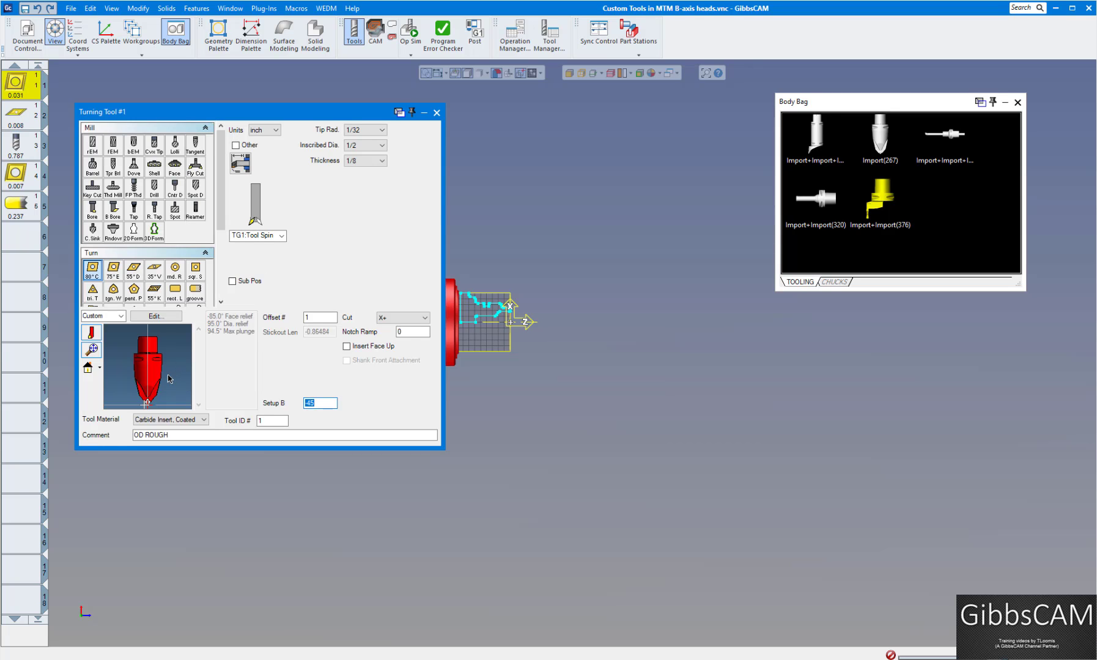
{"action": "scroll", "coordinate": [153, 404], "scroll_direction": "up", "scroll_amount": 3}
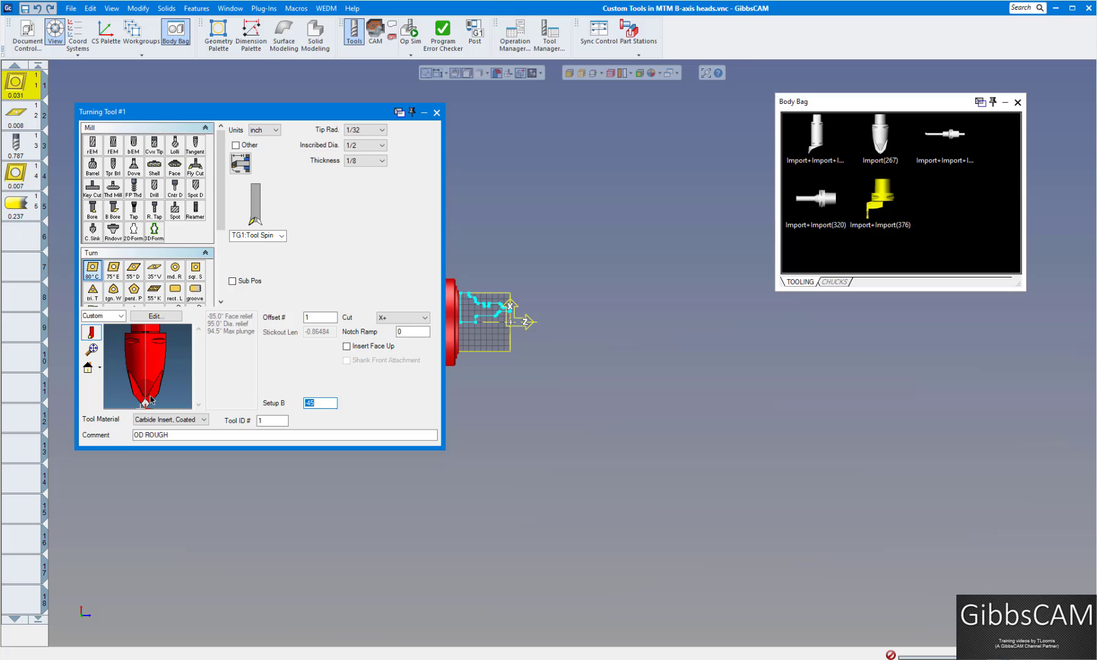
{"action": "scroll", "coordinate": [153, 404], "scroll_direction": "up", "scroll_amount": 2}
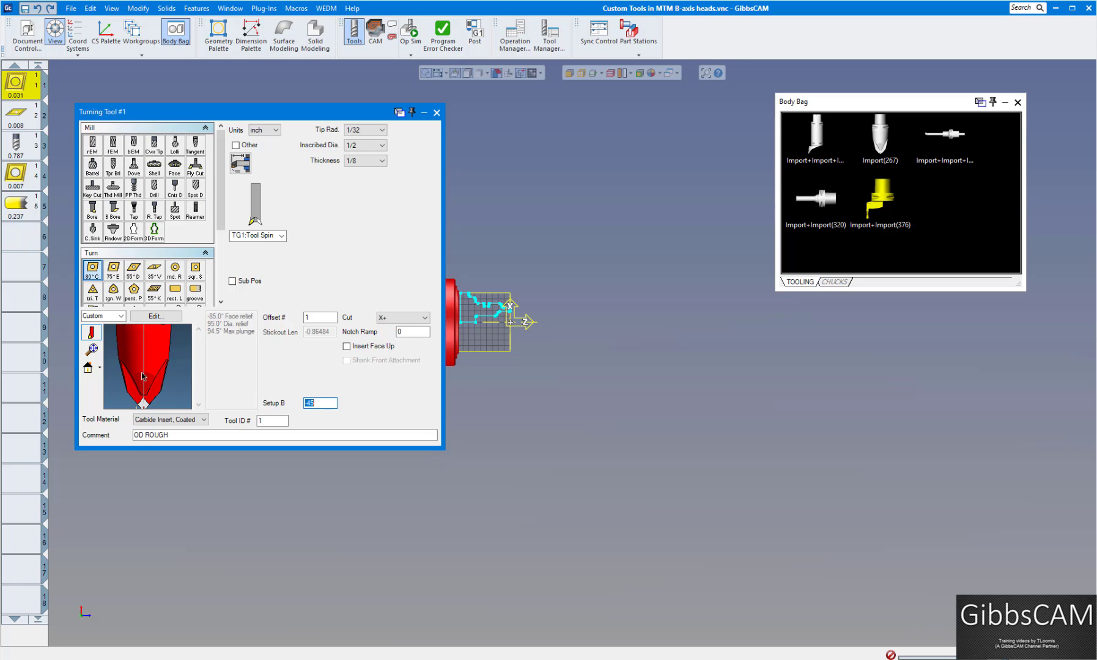
{"action": "scroll", "coordinate": [147, 382], "scroll_direction": "down", "scroll_amount": 4}
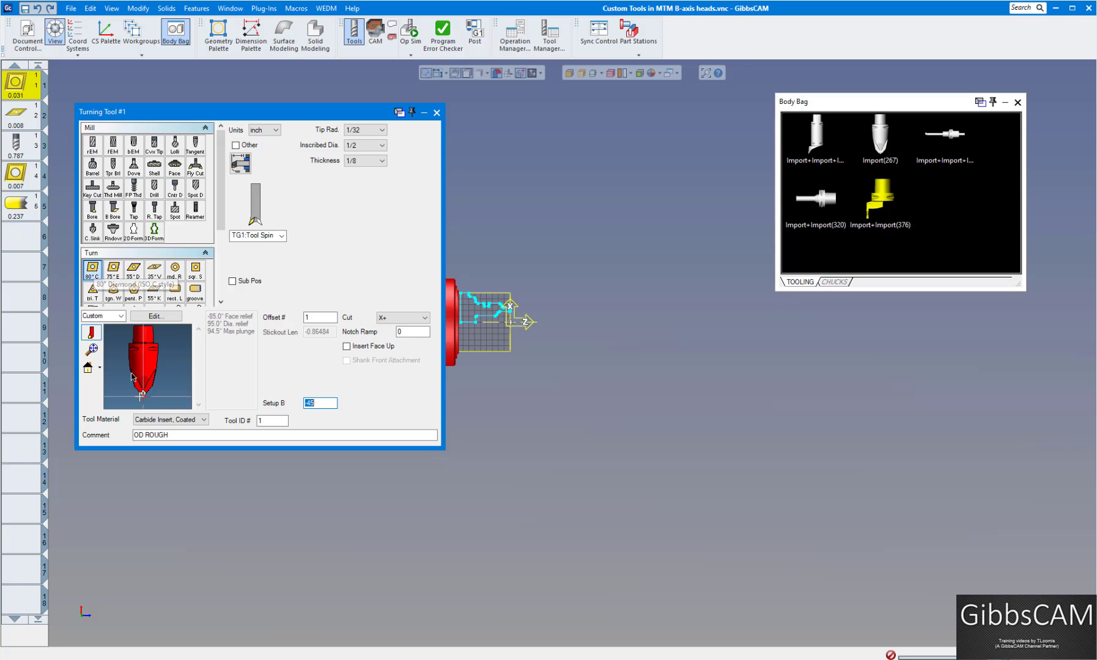
{"action": "left_click", "coordinate": [138, 398]}
{"action": "scroll", "coordinate": [151, 382], "scroll_direction": "up", "scroll_amount": 5}
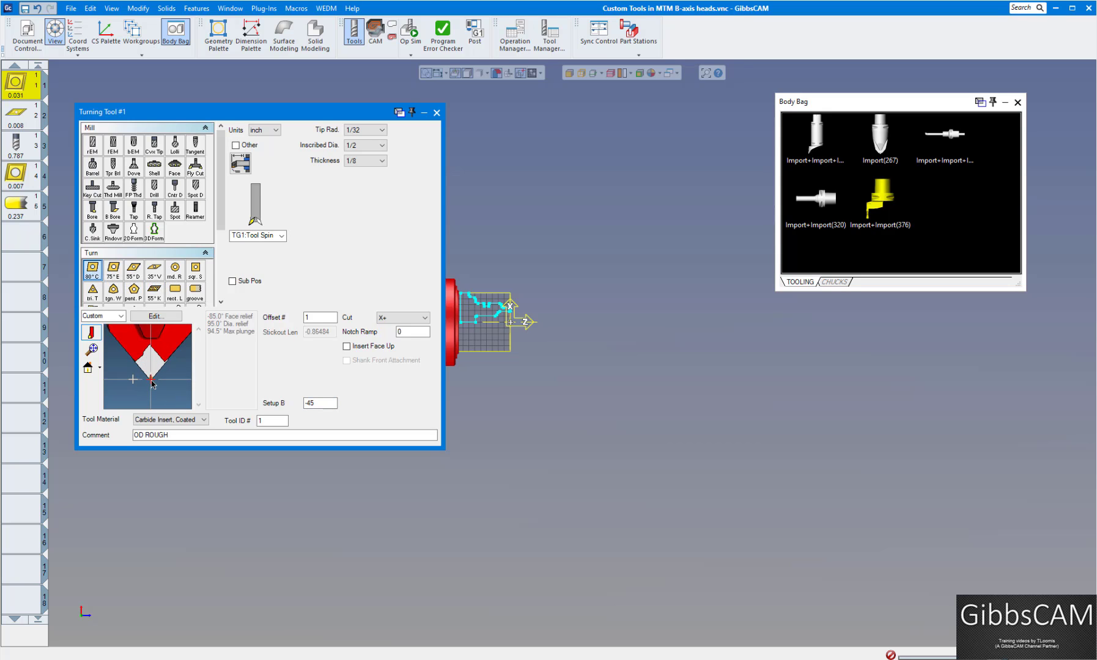
{"action": "scroll", "coordinate": [151, 382], "scroll_direction": "down", "scroll_amount": 5}
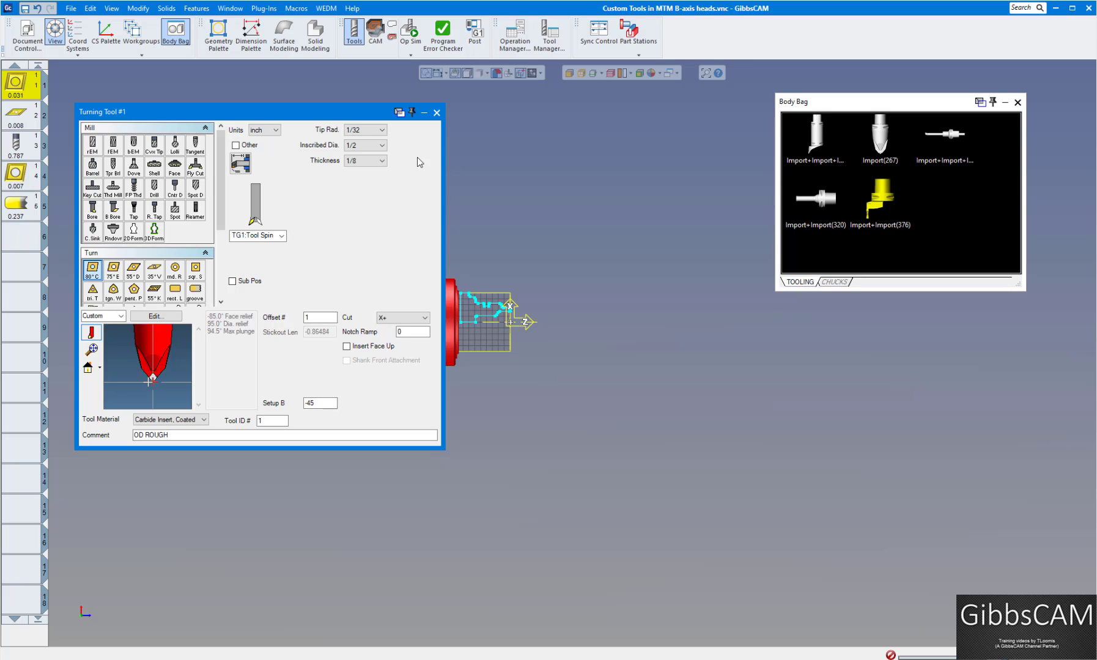
- Close OD ROUGH, review the OD FINISH, DRILLING and ID BORING tools, then reopen OD ROUGH
{"action": "left_click", "coordinate": [437, 113]}
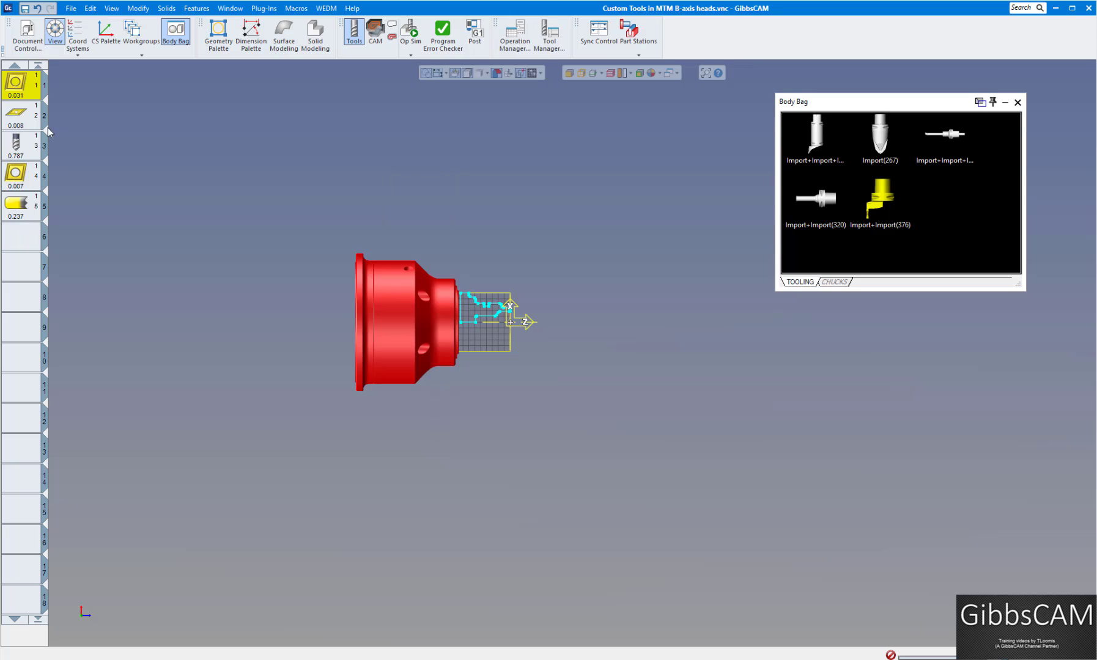
{"action": "double_click", "coordinate": [22, 124]}
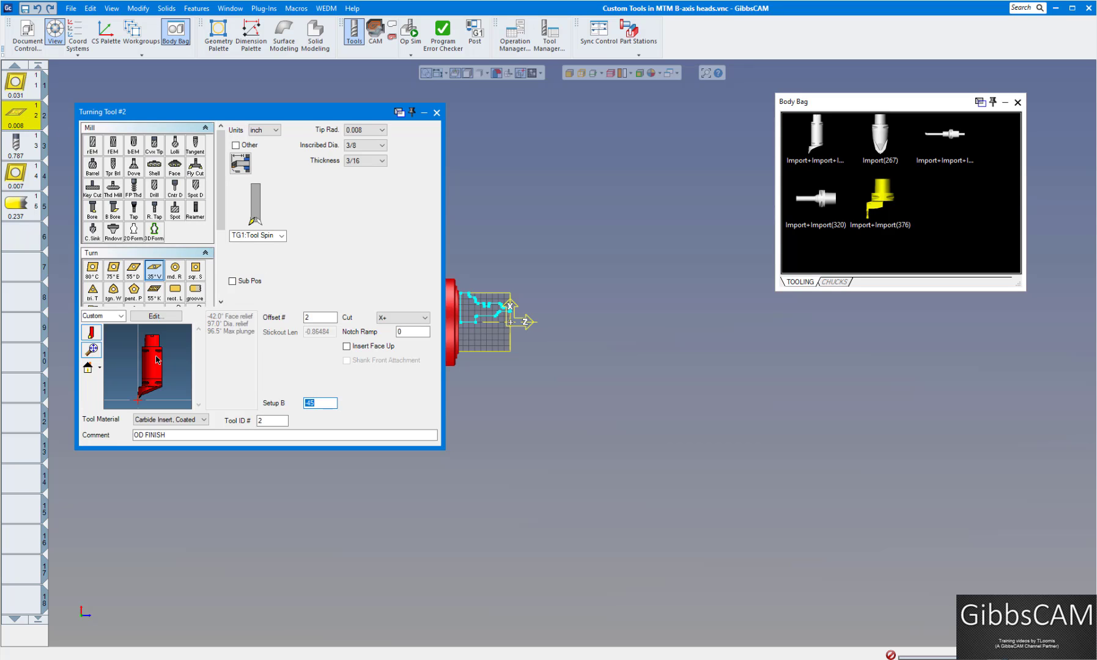
{"action": "left_click", "coordinate": [17, 148]}
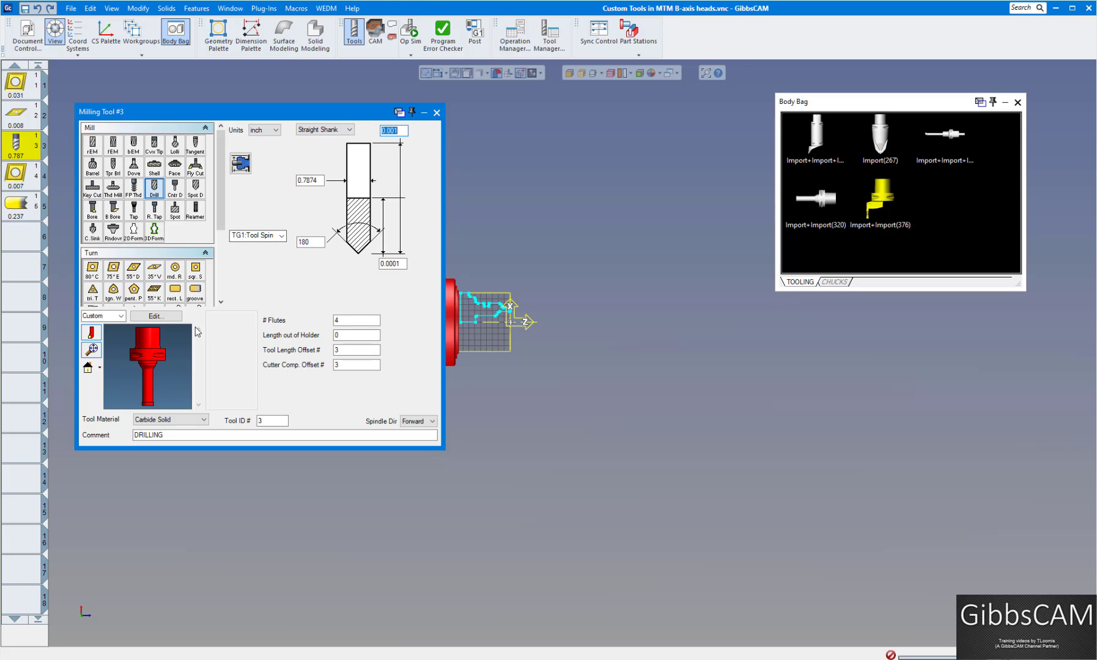
{"action": "left_click", "coordinate": [17, 177]}
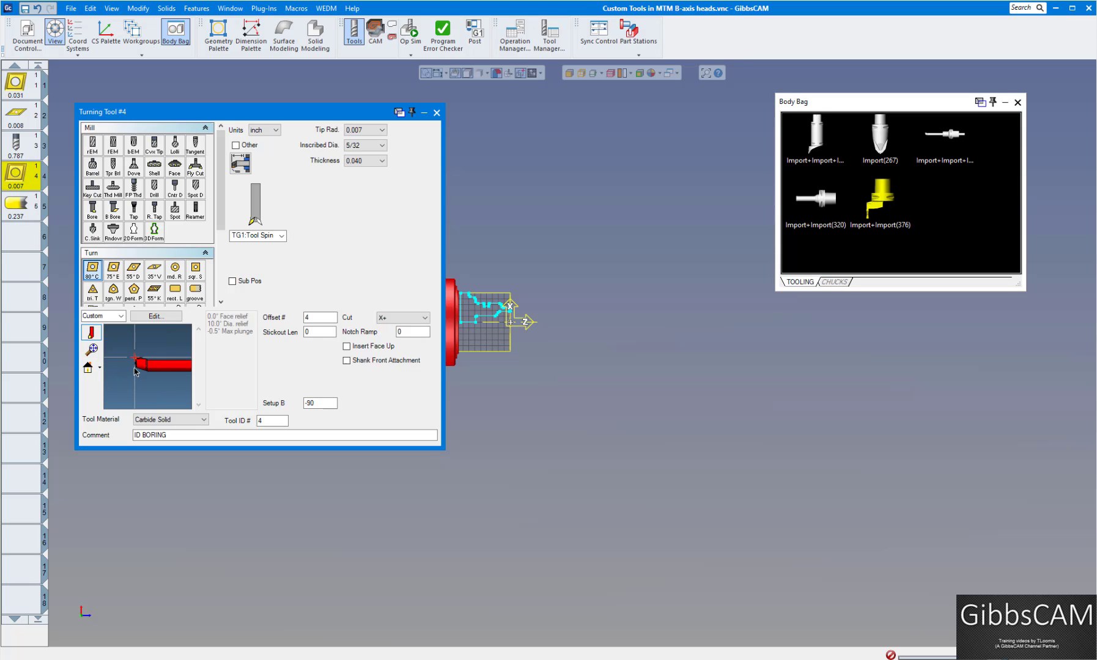
{"action": "left_click", "coordinate": [28, 95]}
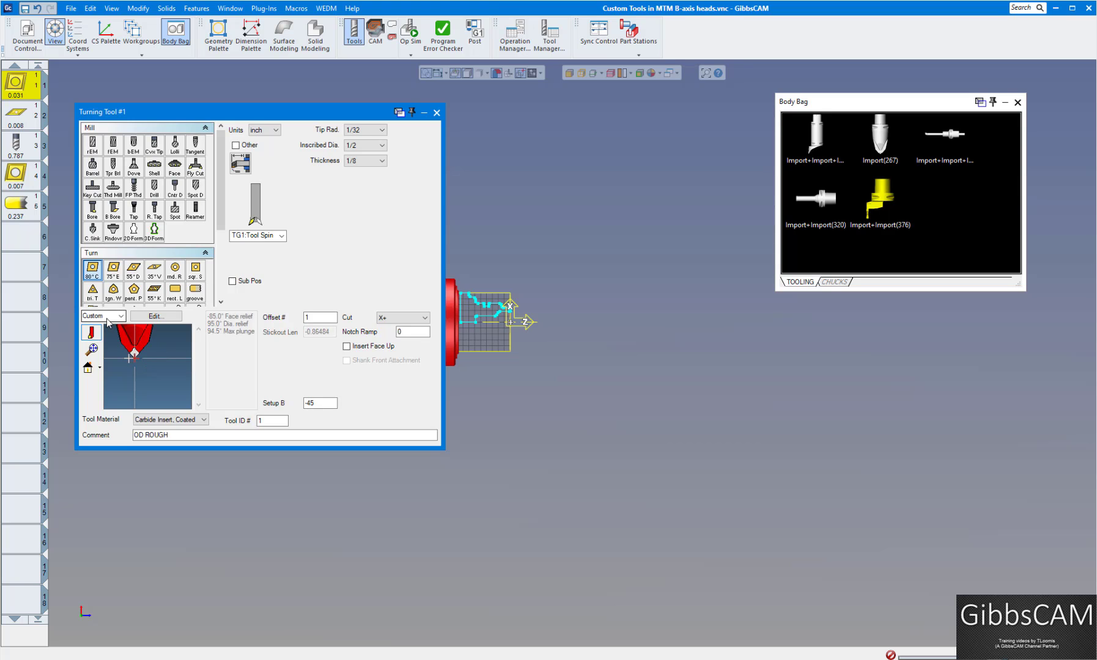
{"action": "left_click", "coordinate": [161, 317]}
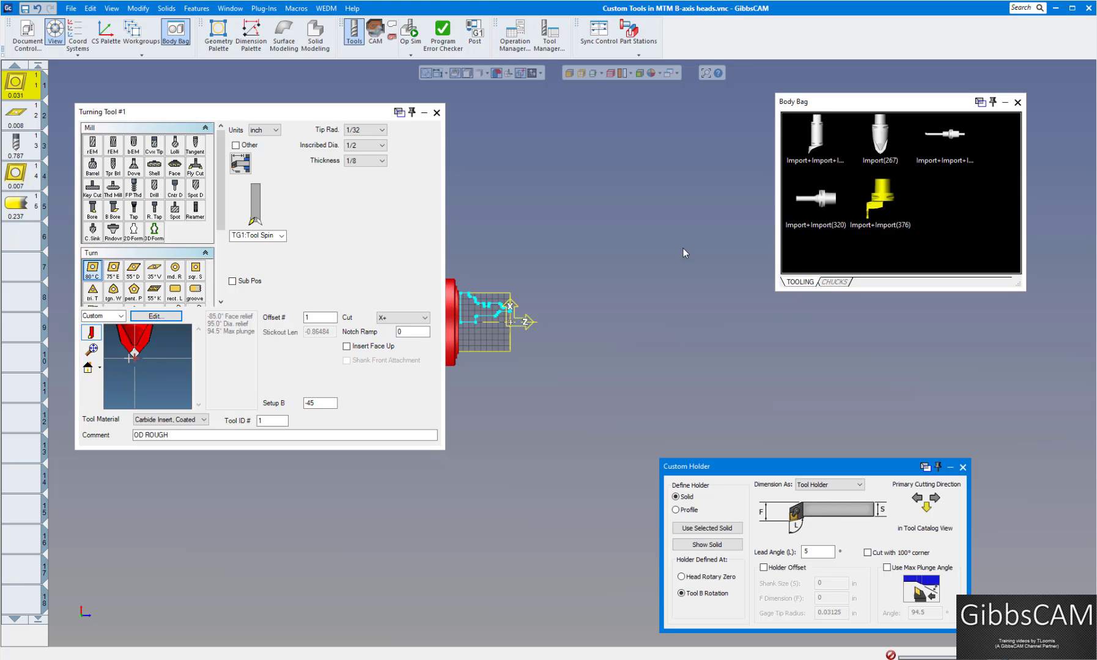
{"action": "left_click", "coordinate": [881, 139]}
{"action": "left_click_drag", "start_coordinate": [762, 470], "coordinate": [550, 272]}
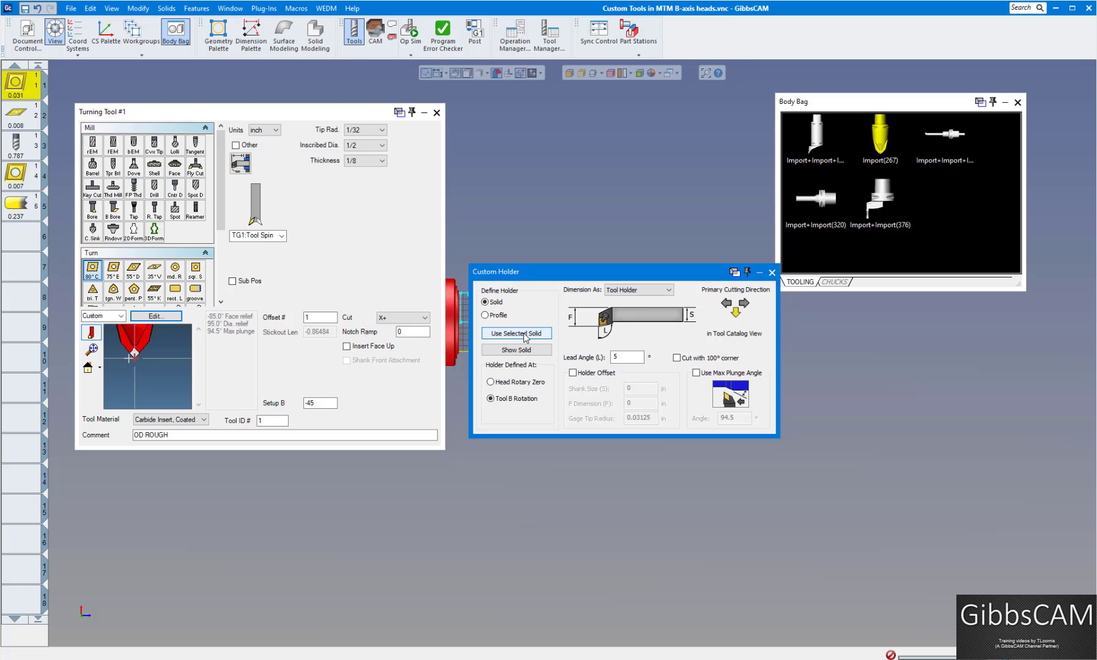
{"action": "left_click", "coordinate": [92, 349]}
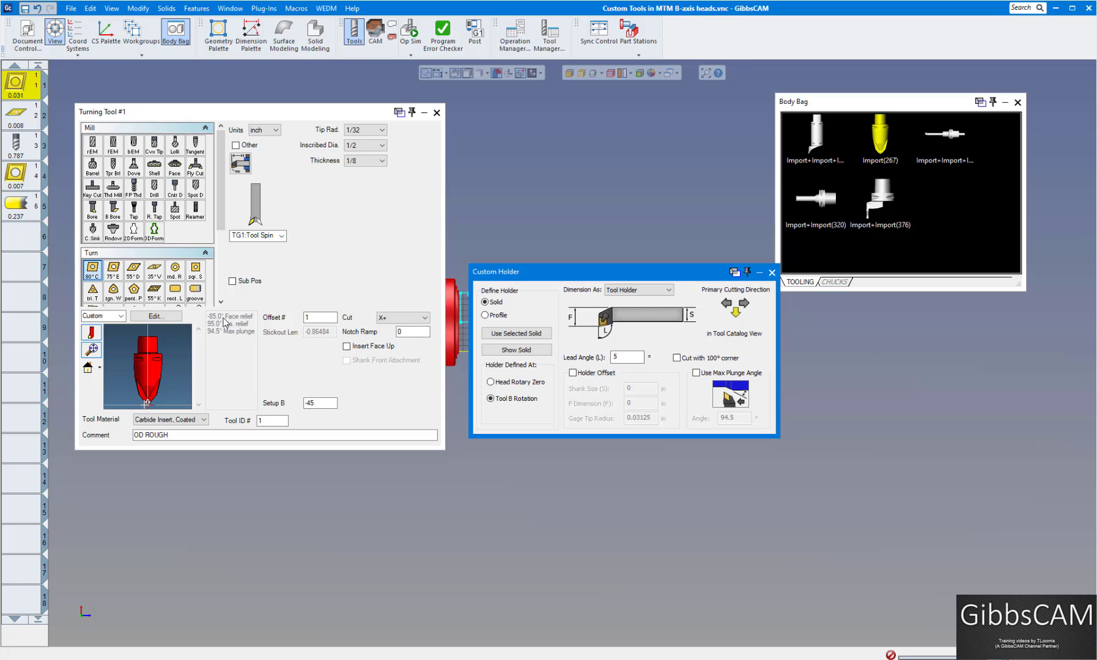
{"action": "left_click", "coordinate": [620, 360]}
{"action": "left_click", "coordinate": [772, 273]}
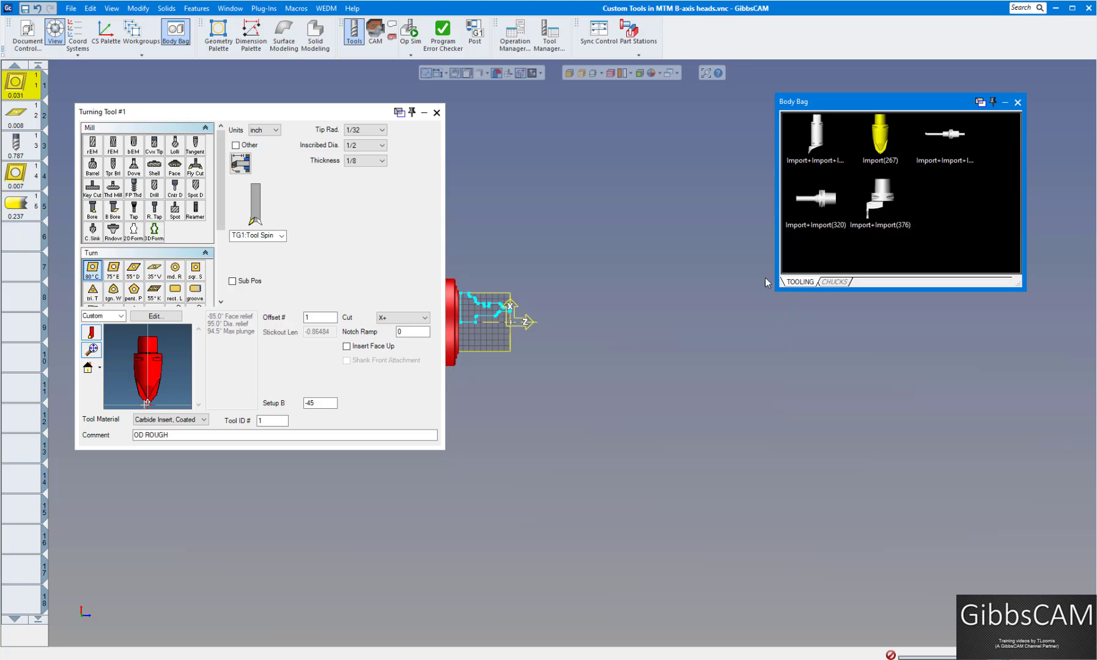
- Close the tool, open operation 1's Contour process, and check its Rotate tab Holder Angle of 0
{"action": "left_click", "coordinate": [436, 113]}
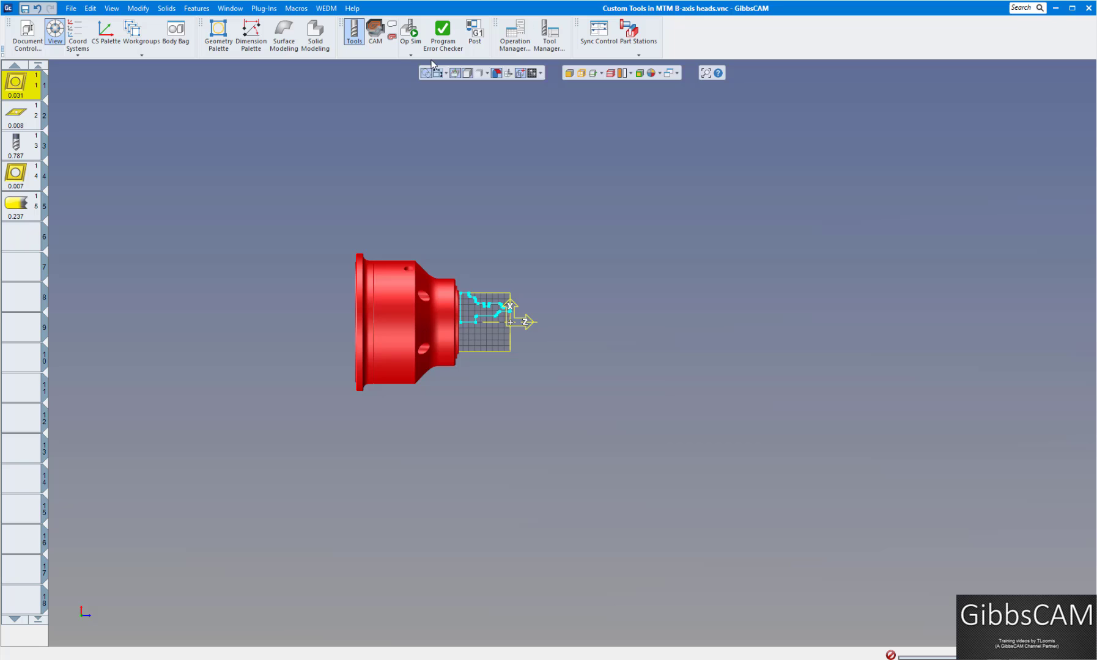
{"action": "left_click", "coordinate": [374, 31]}
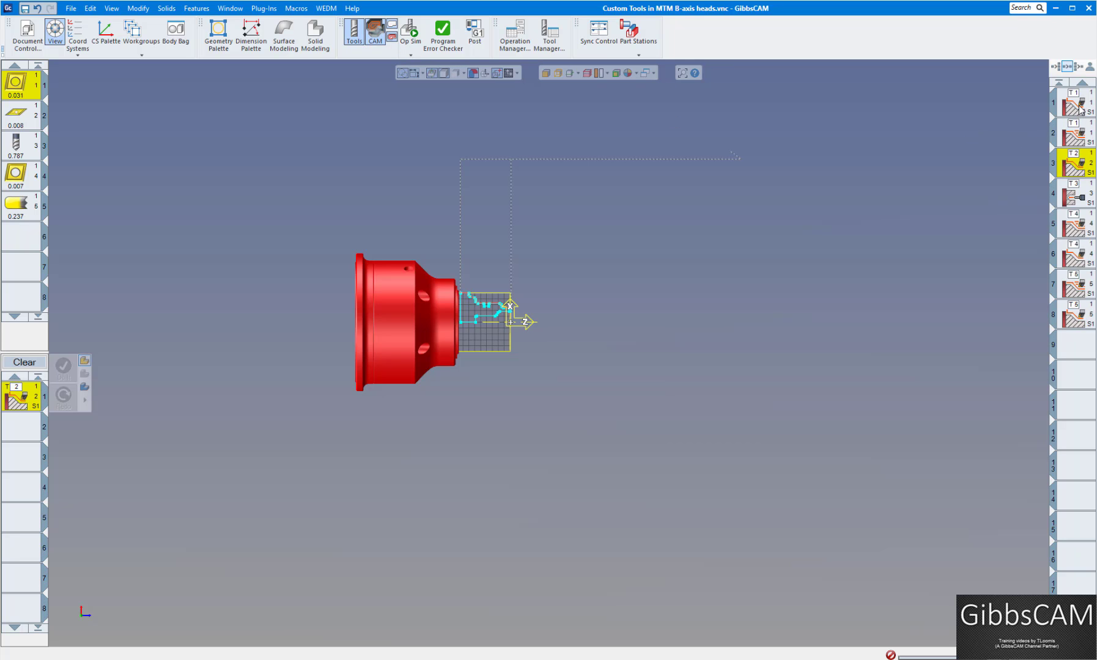
{"action": "double_click", "coordinate": [1078, 109]}
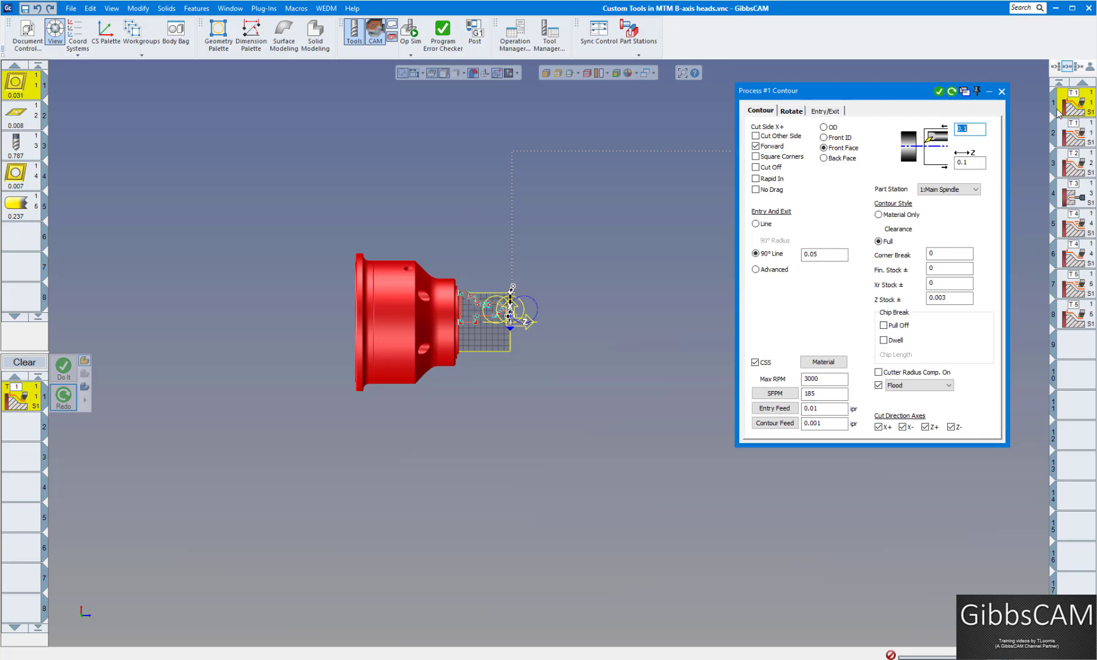
{"action": "left_click_drag", "start_coordinate": [885, 97], "coordinate": [724, 201]}
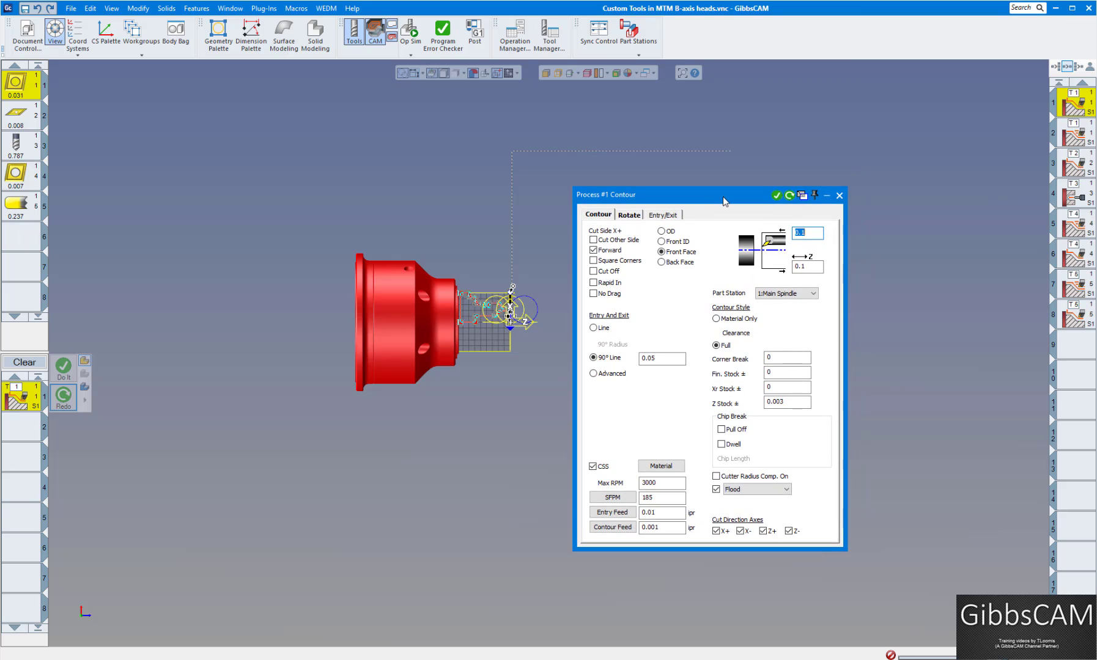
{"action": "left_click", "coordinate": [630, 217]}
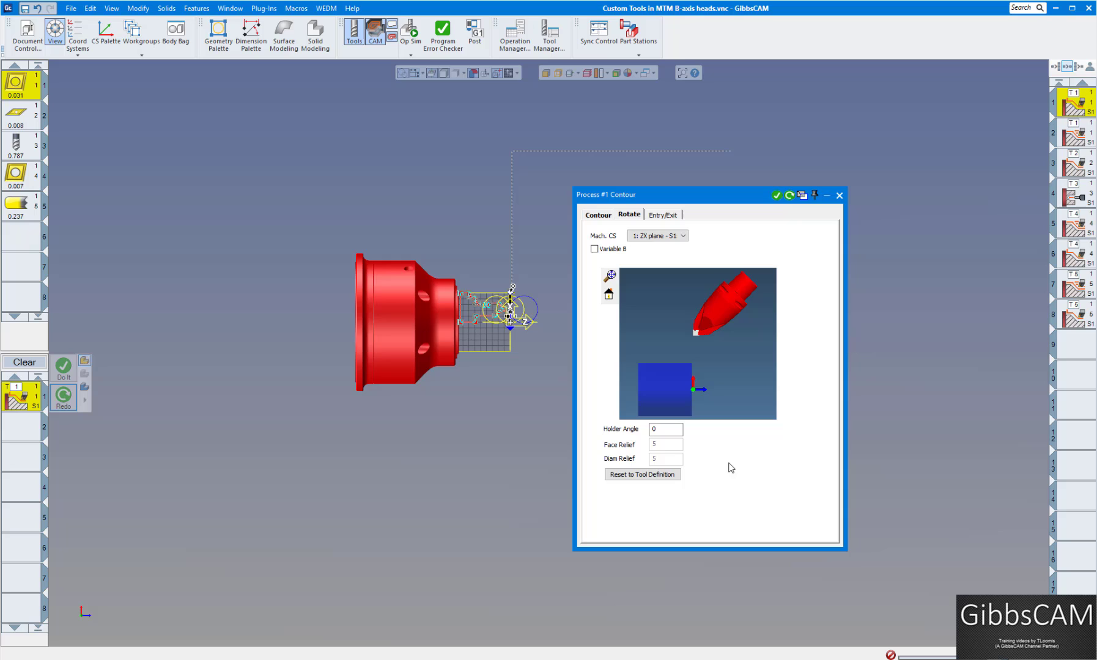
{"action": "left_click", "coordinate": [669, 434]}
- Close the Contour settings, then review and close operation 4's Holes process
{"action": "left_click", "coordinate": [841, 195]}
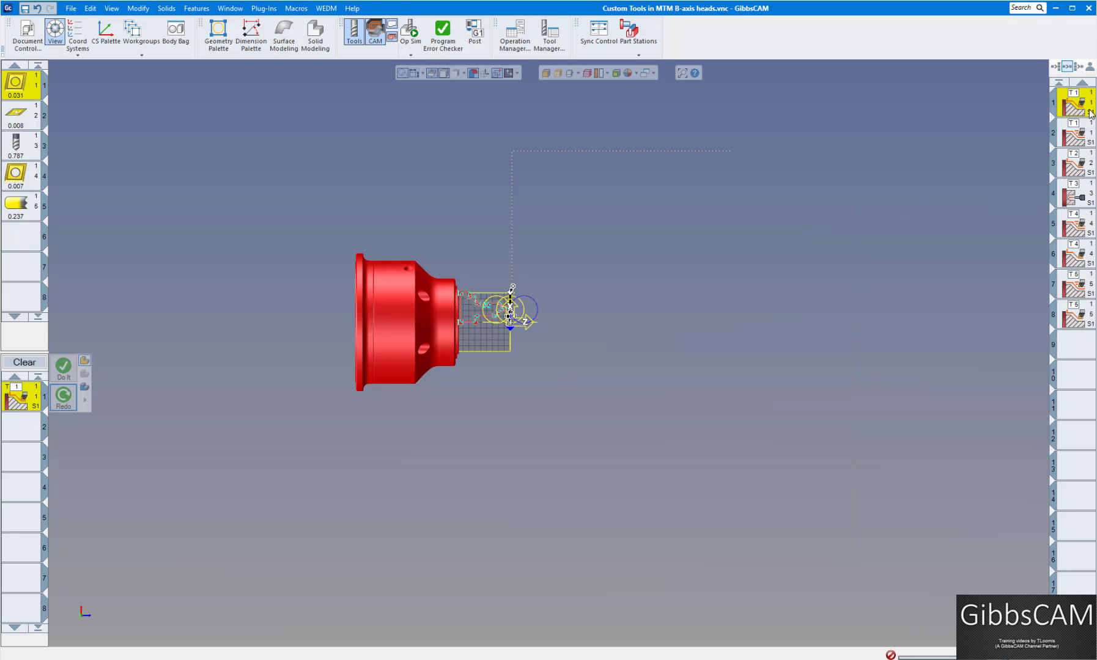
{"action": "double_click", "coordinate": [1072, 195]}
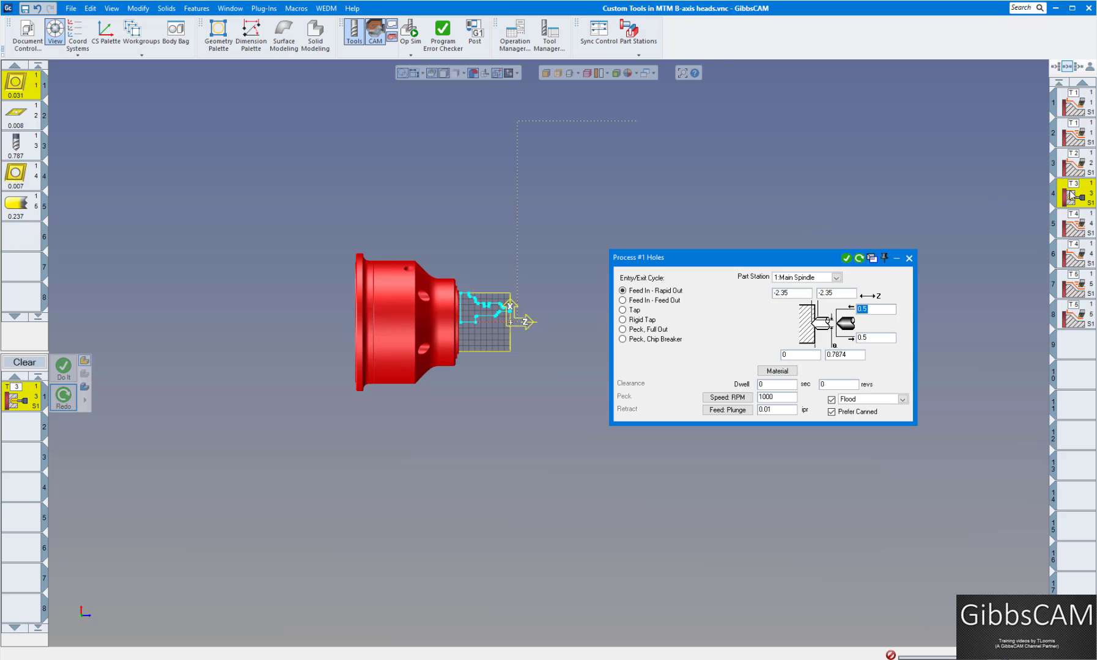
{"action": "left_click_drag", "start_coordinate": [739, 259], "coordinate": [681, 175]}
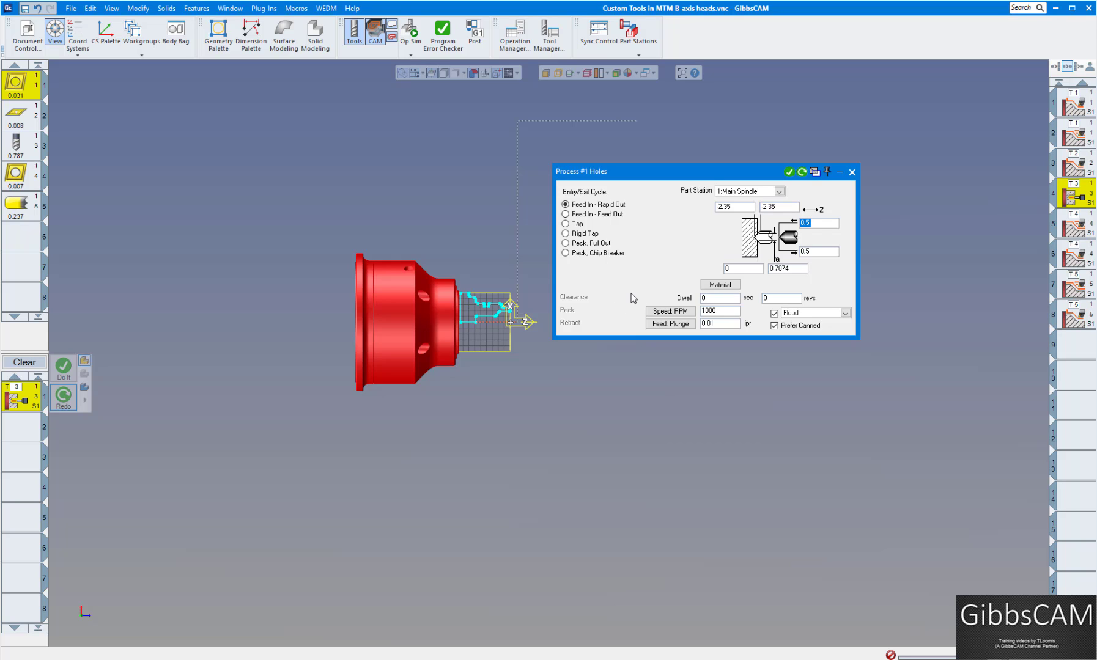
{"action": "left_click", "coordinate": [852, 172]}
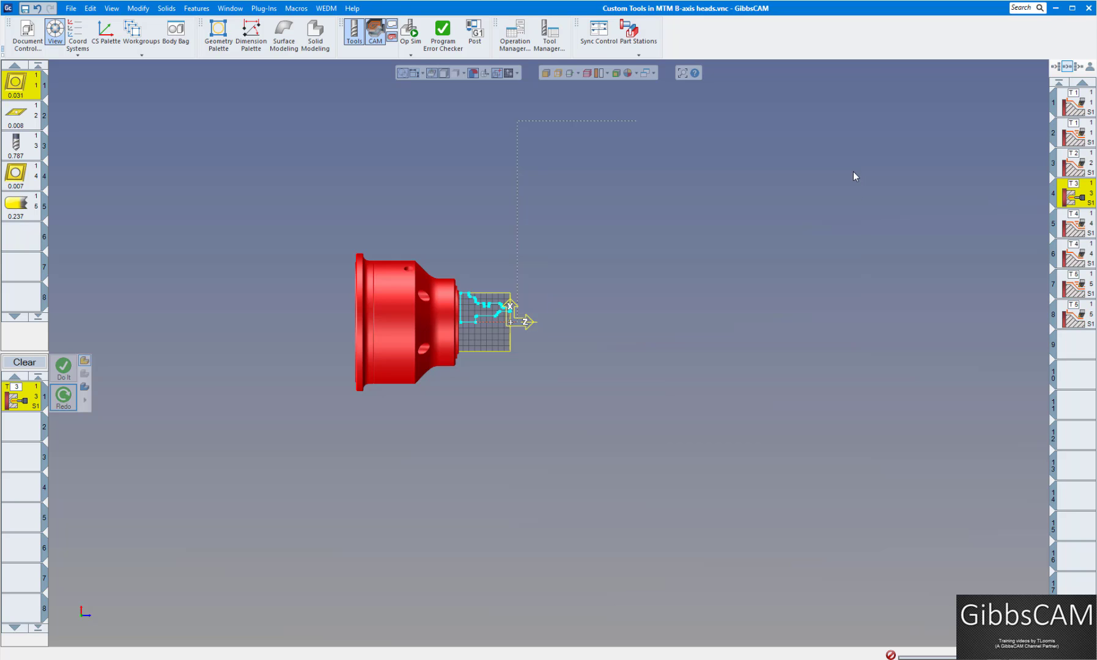
- Open operation 5's T4 Front ID Rough process, confirm Holder Angle 0, and close it
{"action": "left_click", "coordinate": [1072, 227]}
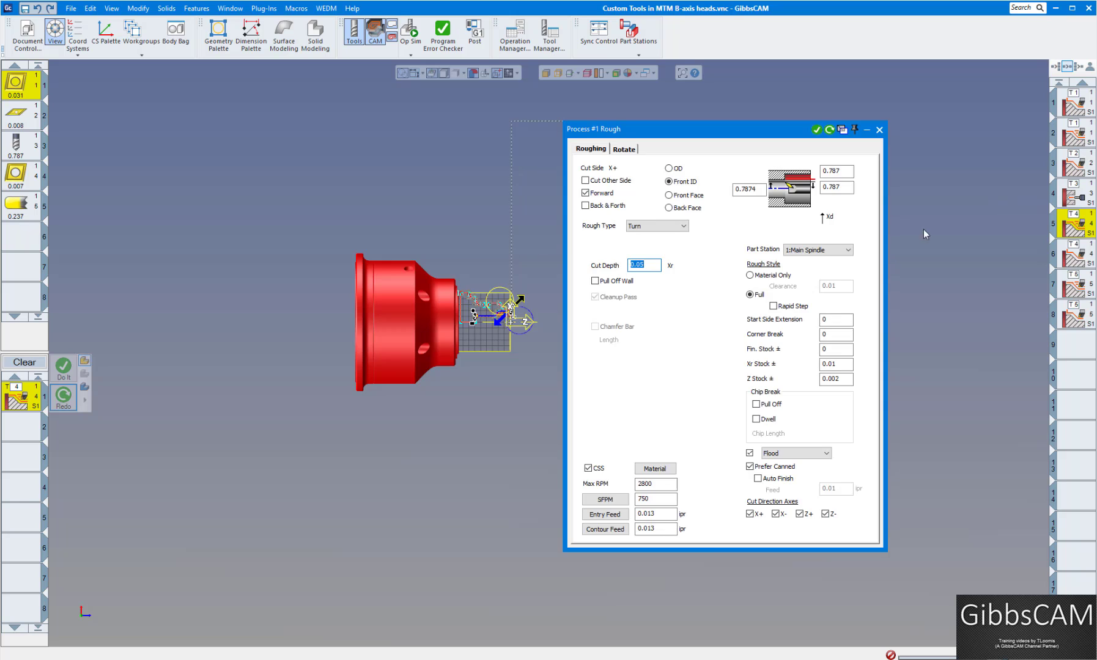
{"action": "left_click", "coordinate": [624, 150]}
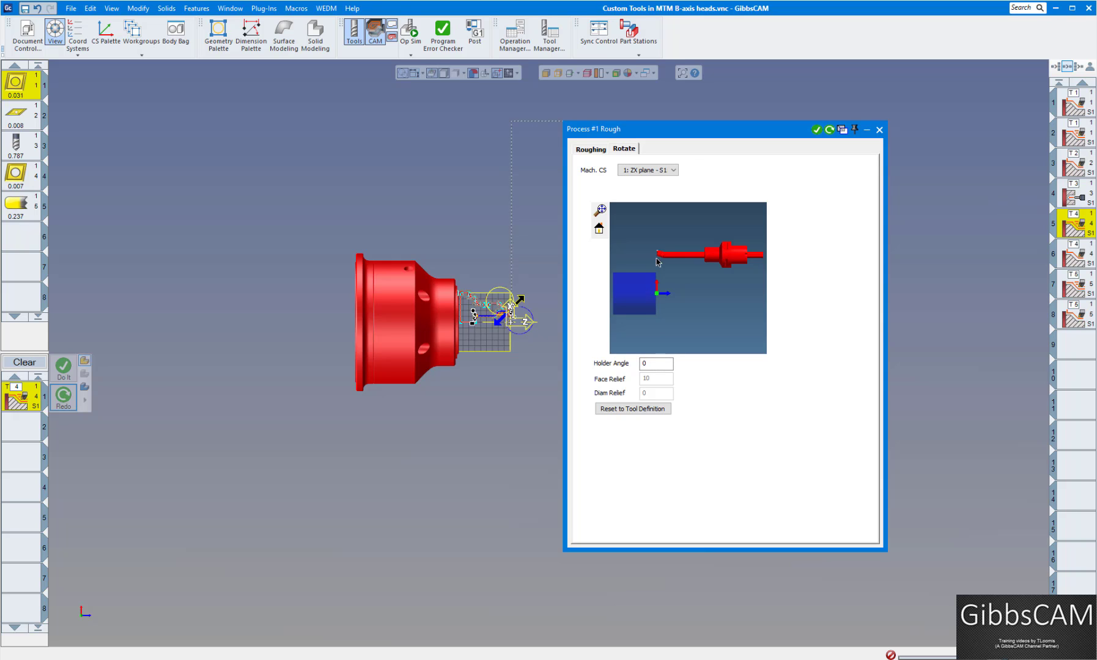
{"action": "left_click", "coordinate": [880, 131]}
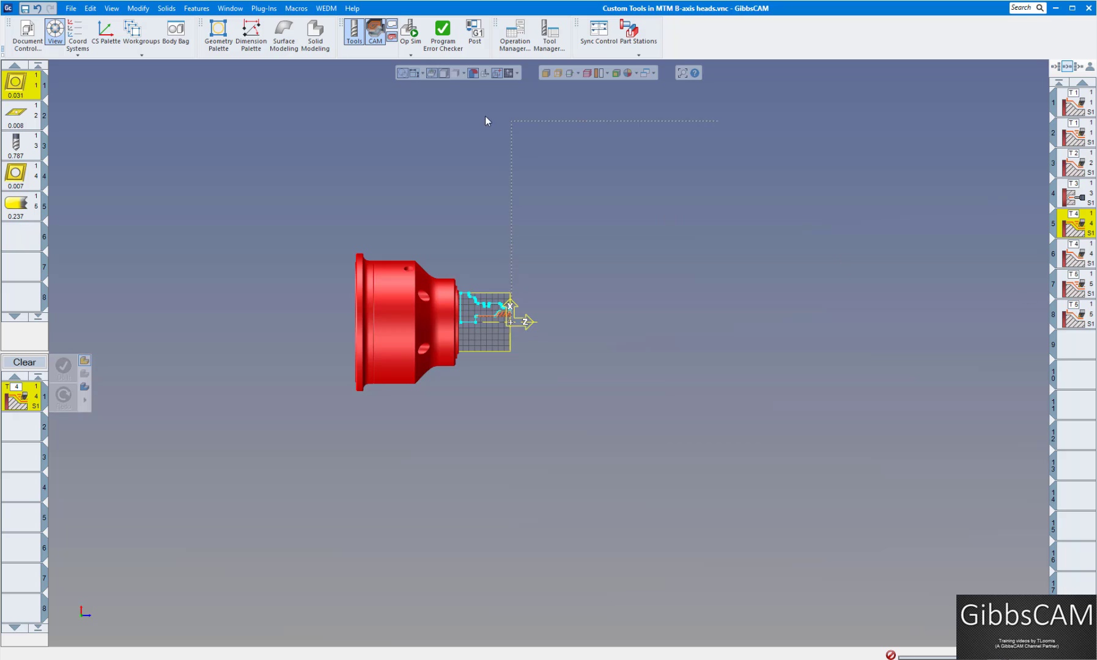
- Launch Op Sim, position its controls and view, and render the stock with smooth shading
{"action": "left_click", "coordinate": [411, 29]}
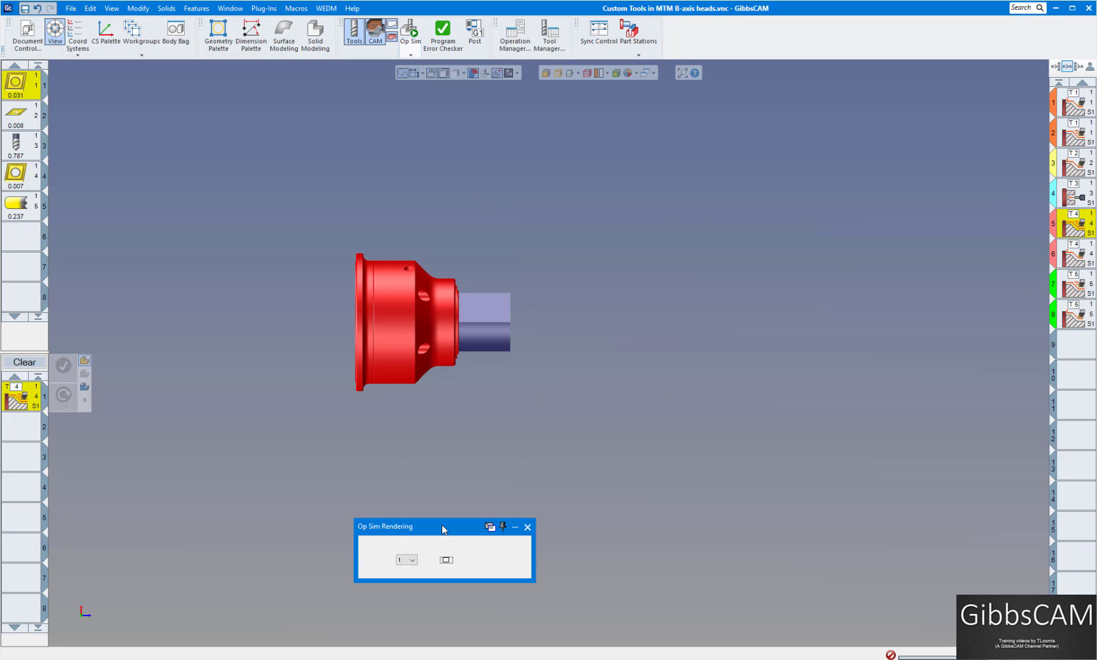
{"action": "left_click_drag", "start_coordinate": [441, 525], "coordinate": [453, 474]}
{"action": "scroll", "coordinate": [431, 392], "scroll_direction": "up", "scroll_amount": 4}
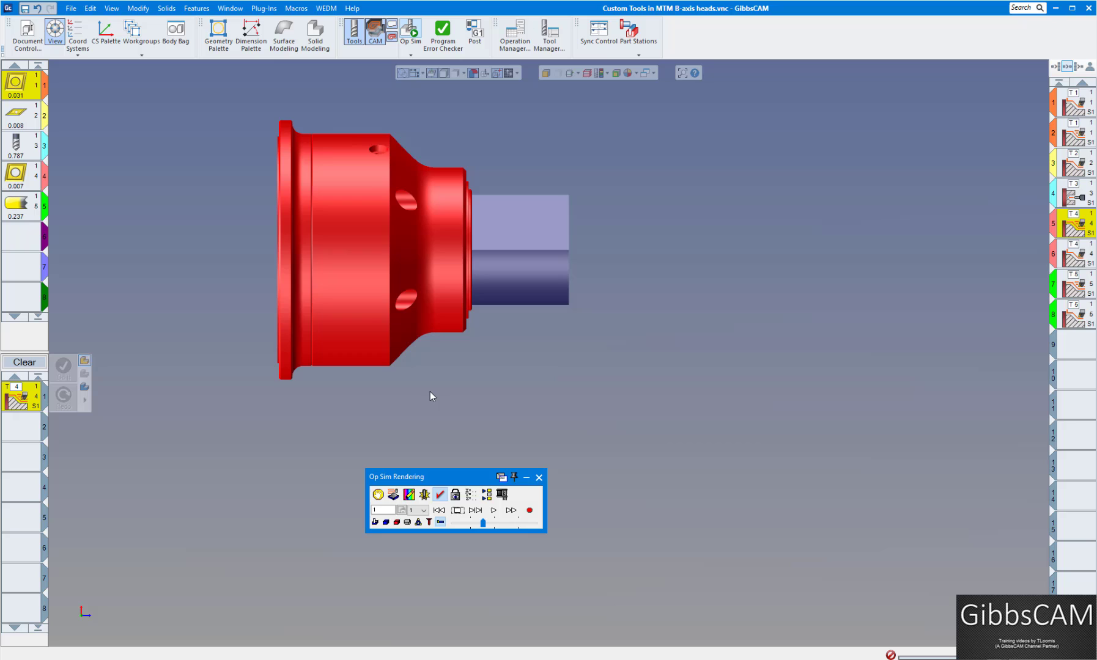
{"action": "left_click_drag", "start_coordinate": [466, 473], "coordinate": [497, 526]}
{"action": "middle_click_drag", "start_coordinate": [475, 396], "coordinate": [481, 486]}
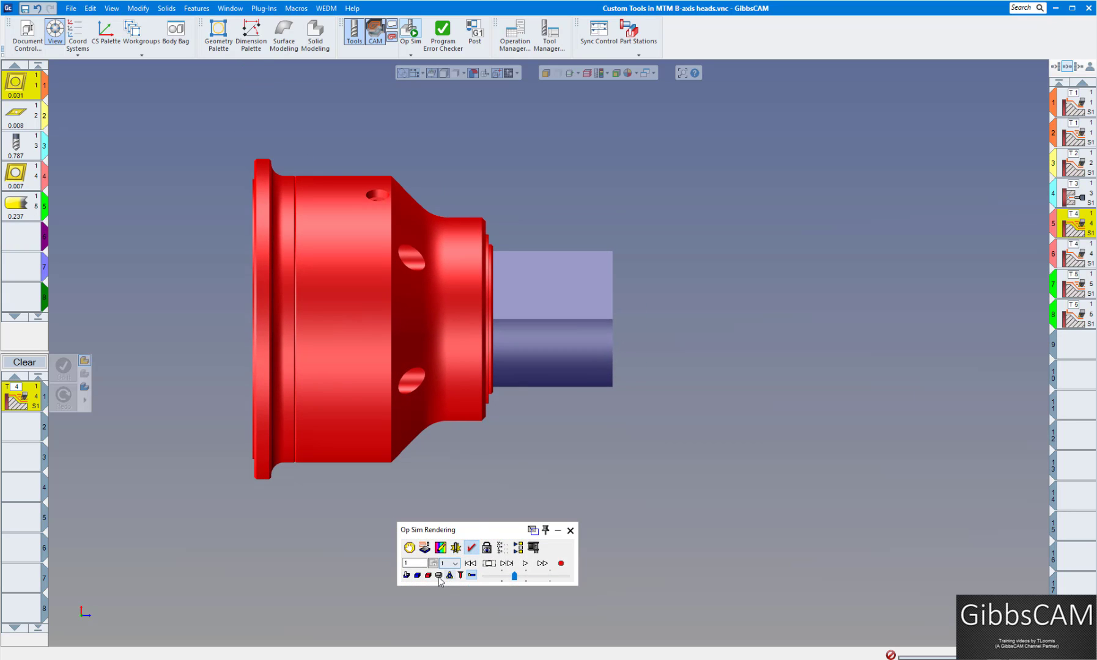
{"action": "left_click", "coordinate": [439, 575]}
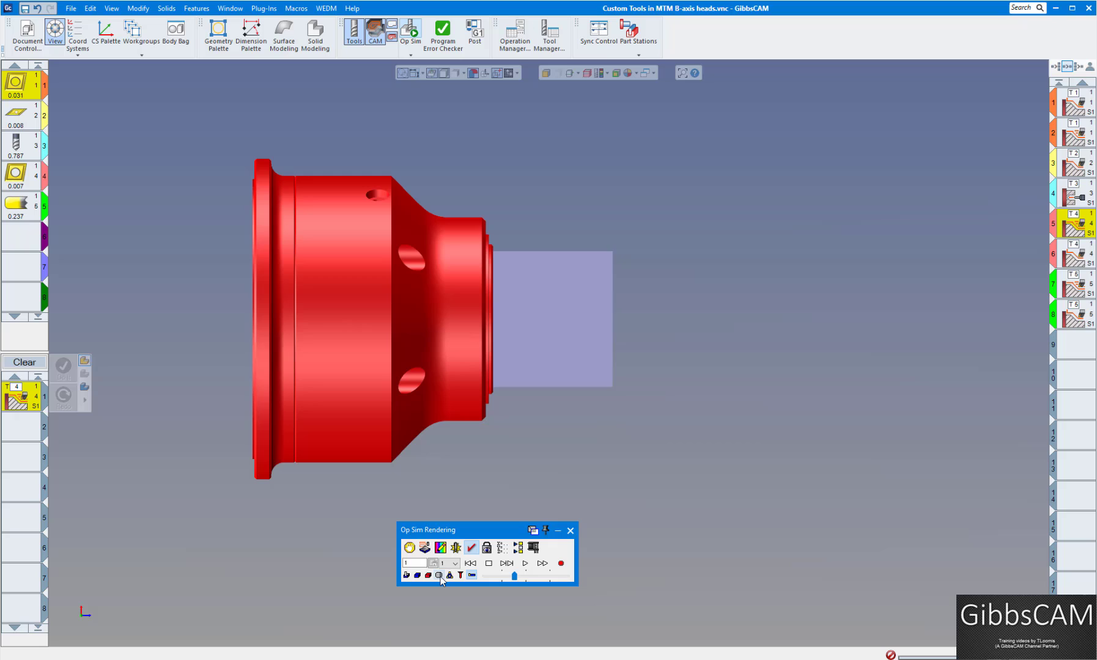
- Run the simulation slowed through the roughing cut, stopping to inspect the angled B-axis head
{"action": "left_click", "coordinate": [524, 563]}
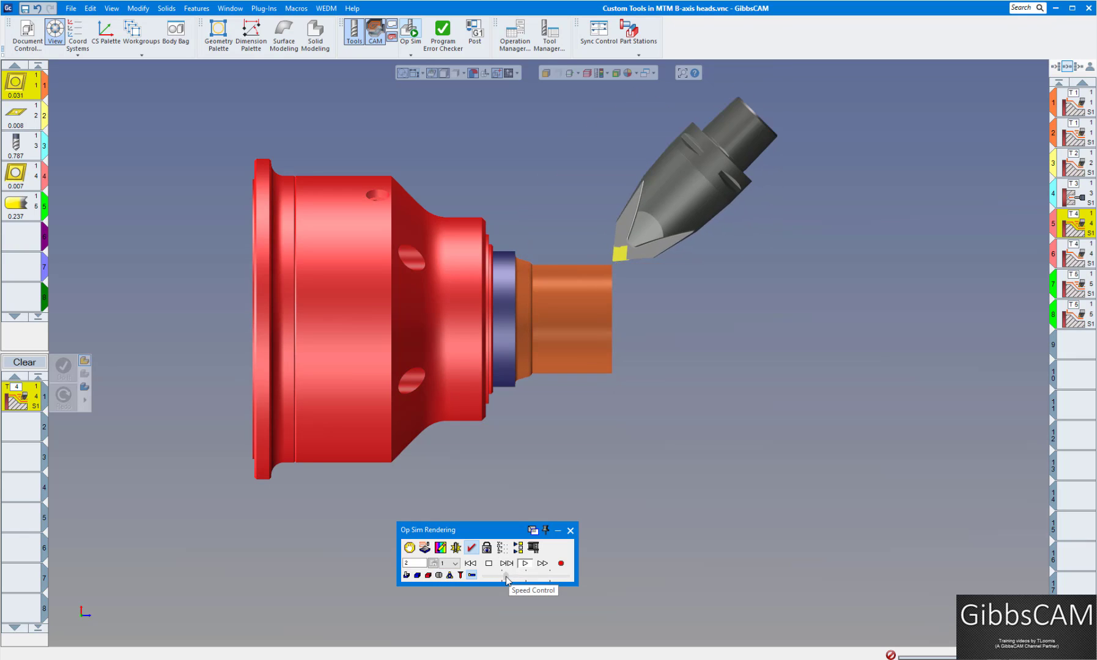
{"action": "left_click_drag", "start_coordinate": [512, 580], "coordinate": [506, 579]}
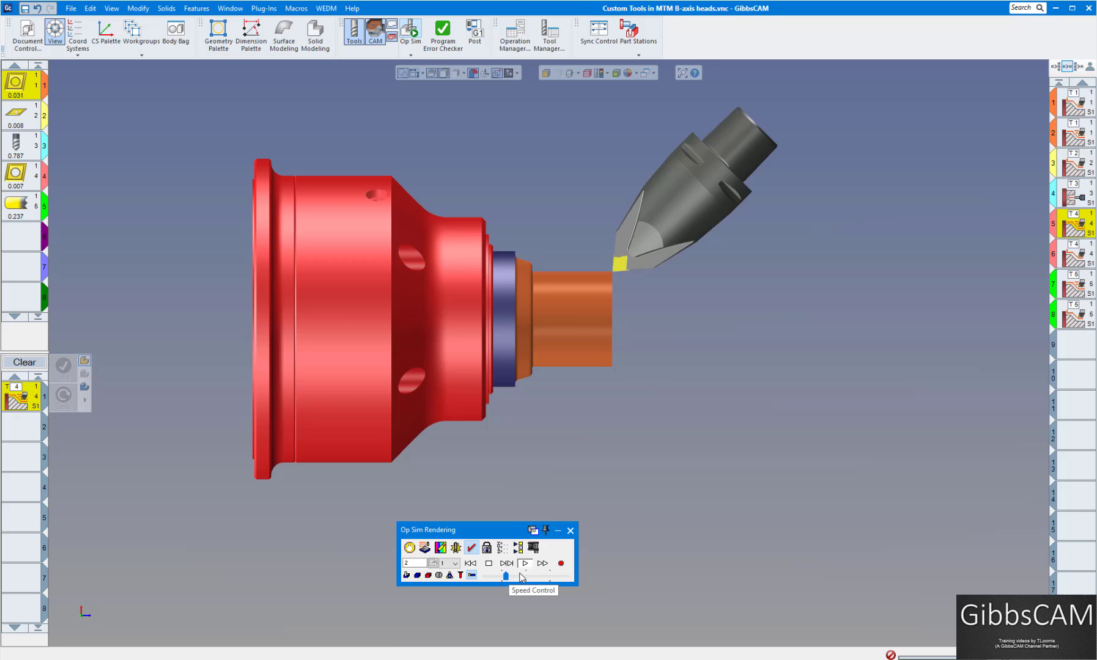
{"action": "left_click", "coordinate": [489, 563]}
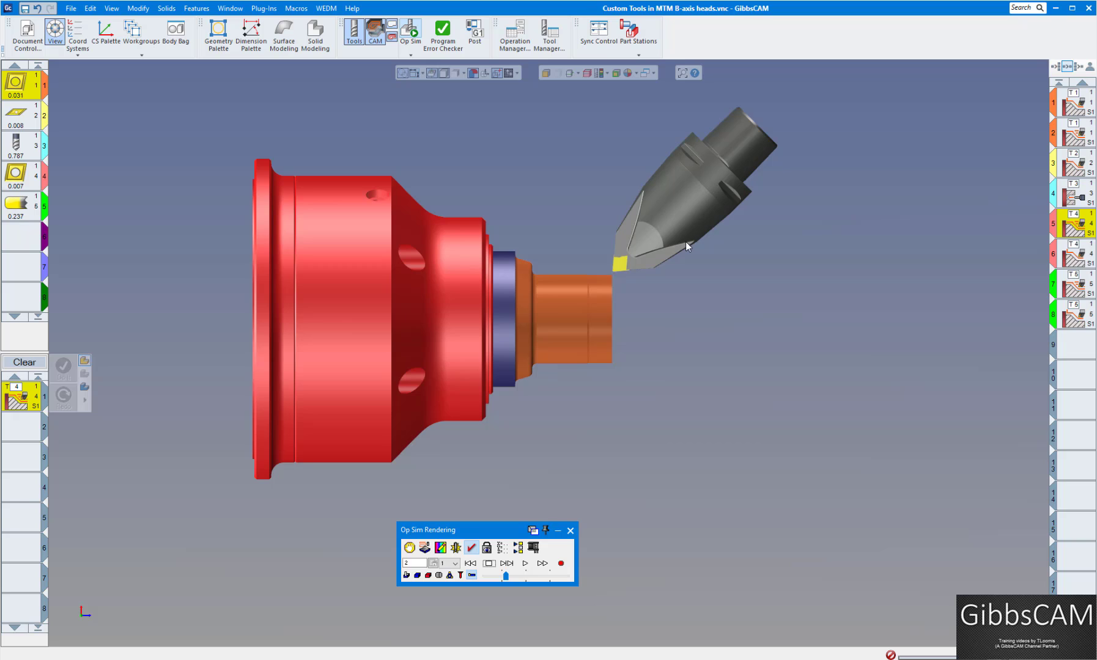
{"action": "scroll", "coordinate": [598, 242], "scroll_direction": "down", "scroll_amount": 4}
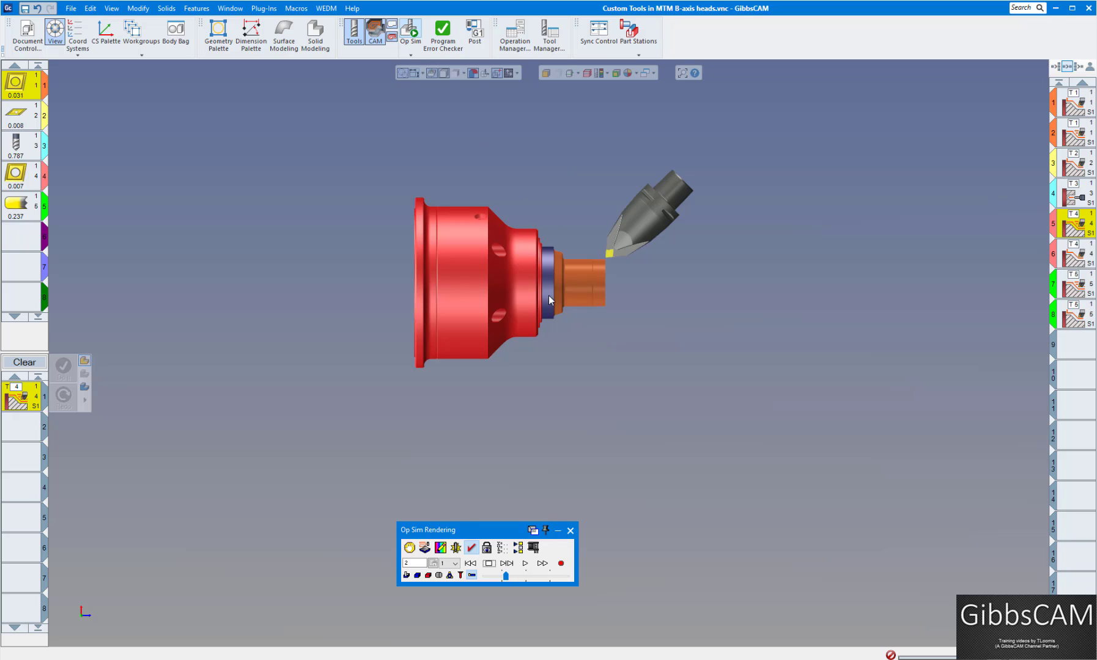
{"action": "scroll", "coordinate": [610, 402], "scroll_direction": "up", "scroll_amount": 1}
{"action": "scroll", "coordinate": [606, 360], "scroll_direction": "up", "scroll_amount": 2}
{"action": "scroll", "coordinate": [606, 360], "scroll_direction": "down", "scroll_amount": 1}
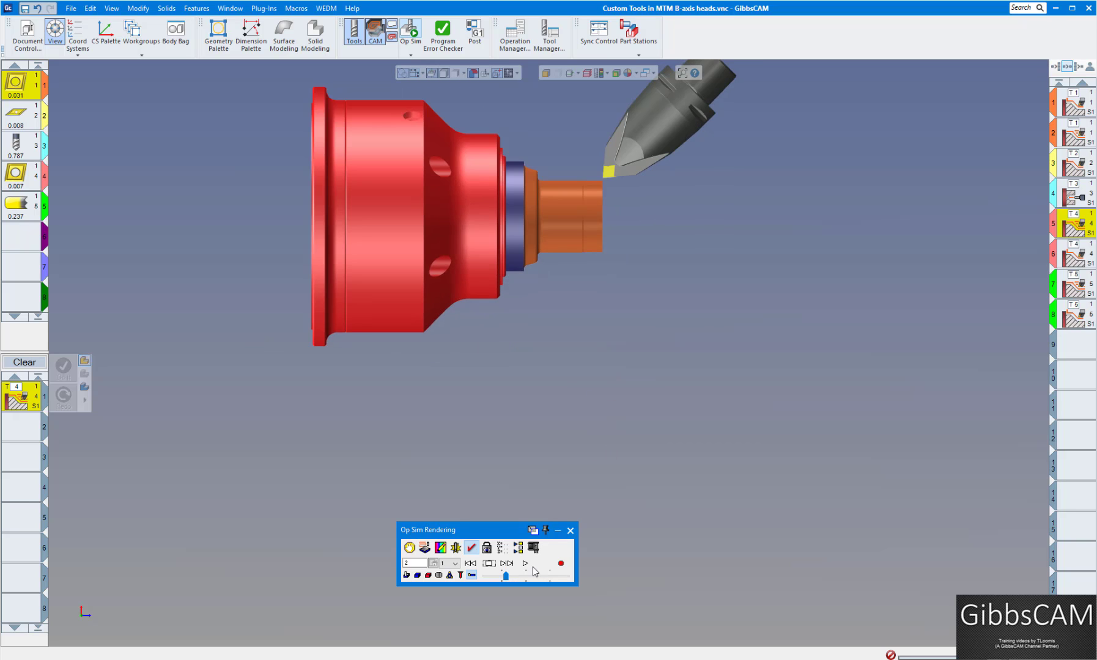
{"action": "left_click", "coordinate": [526, 564]}
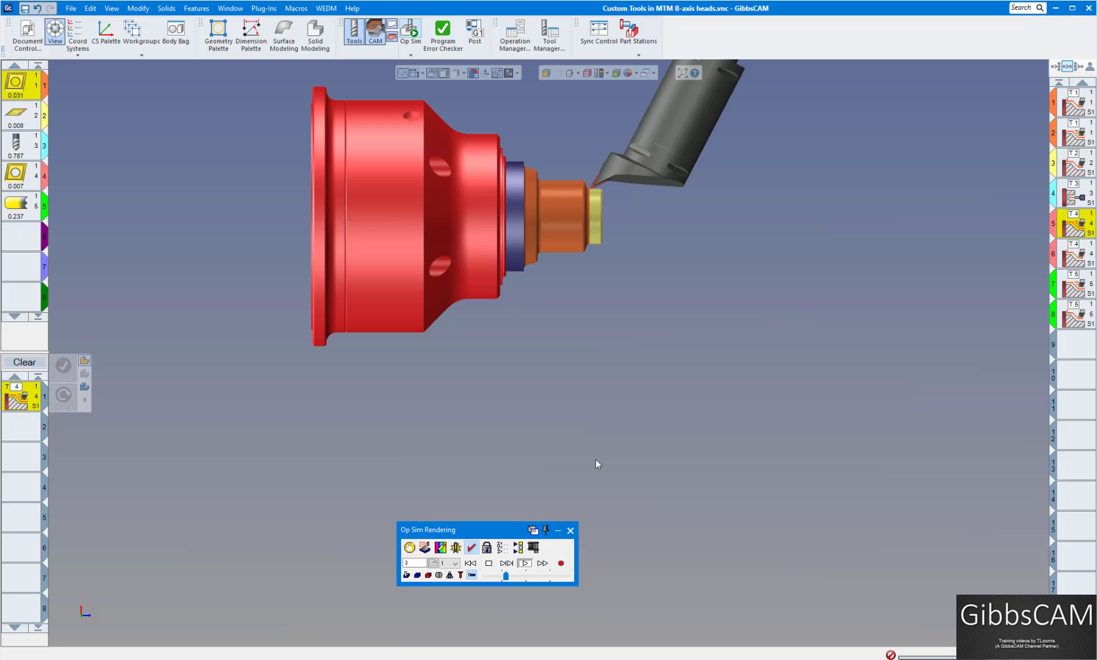
{"action": "left_click", "coordinate": [488, 563]}
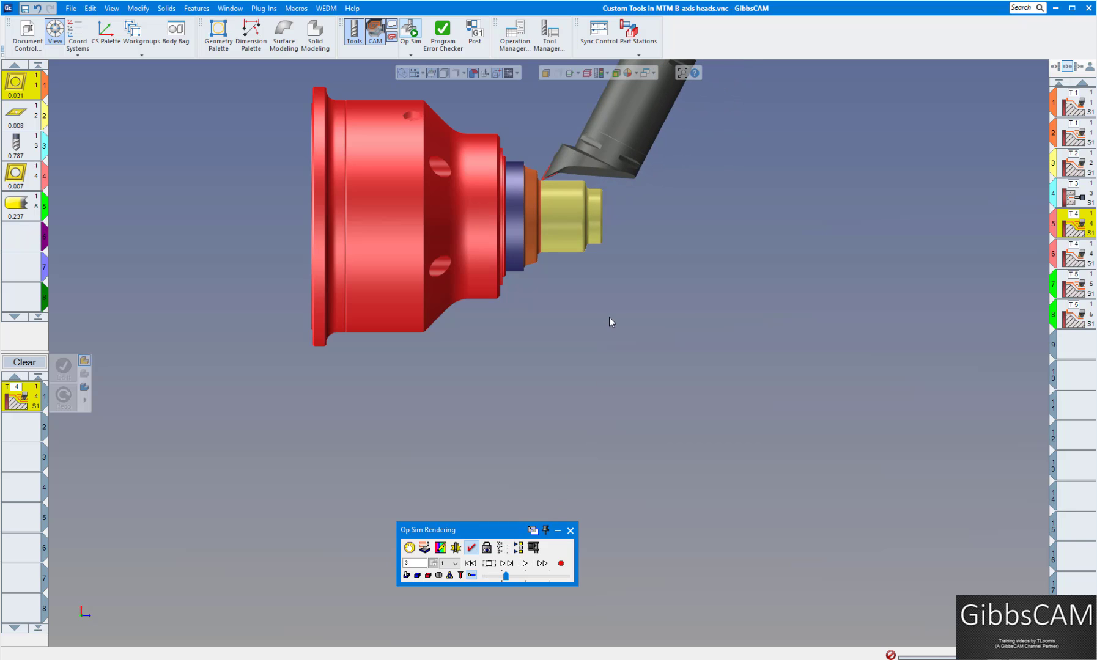
{"action": "middle_click_drag", "start_coordinate": [670, 303], "coordinate": [626, 448]}
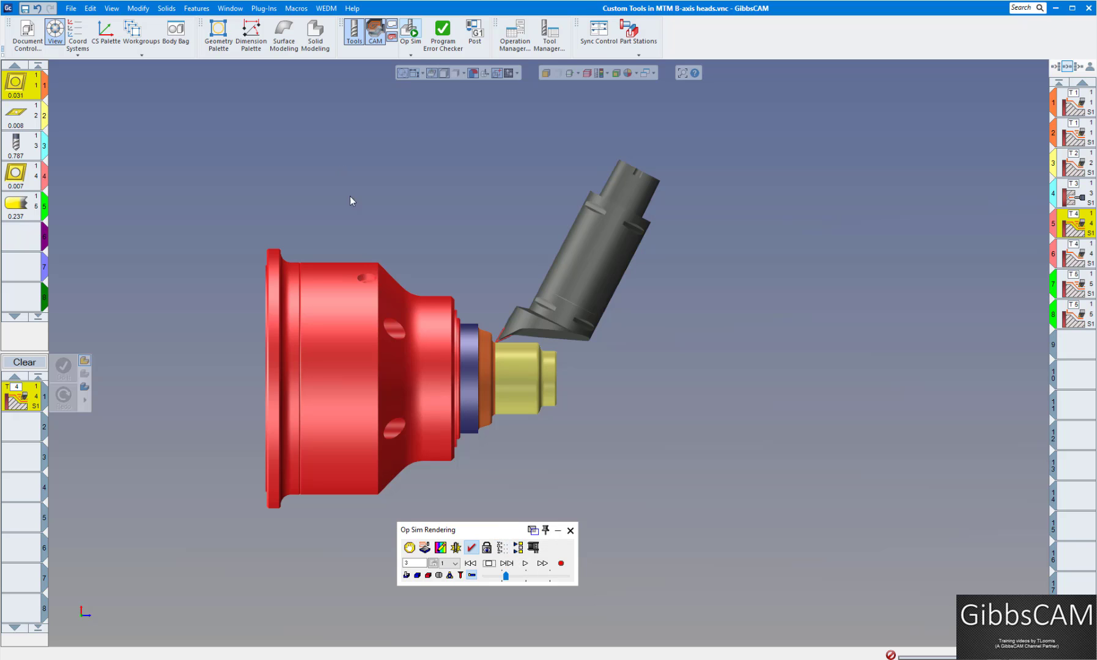
- Continue the simulation through drilling and boring to EOP and zoom into the finished sectioned part
{"action": "left_click", "coordinate": [525, 563]}
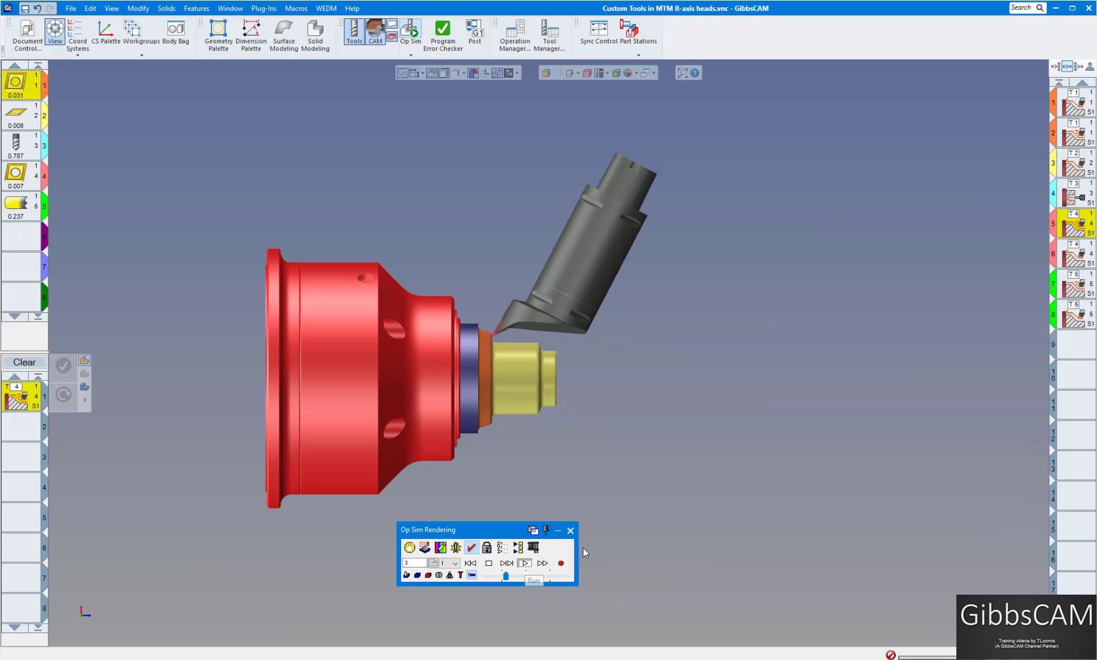
{"action": "left_click", "coordinate": [488, 564]}
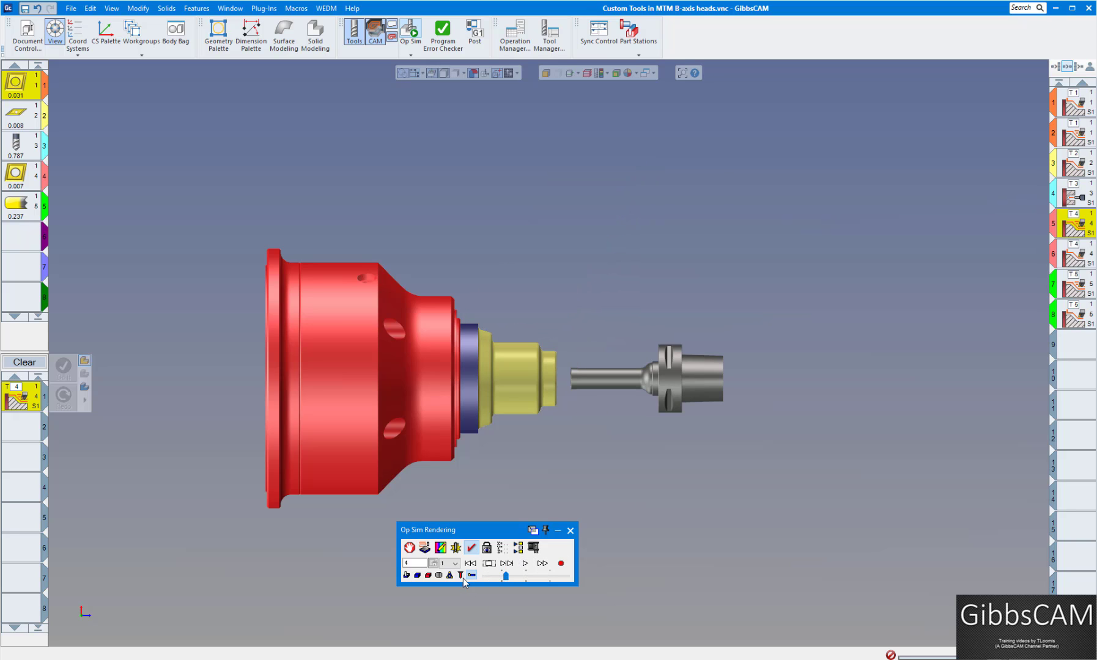
{"action": "left_click", "coordinate": [439, 575]}
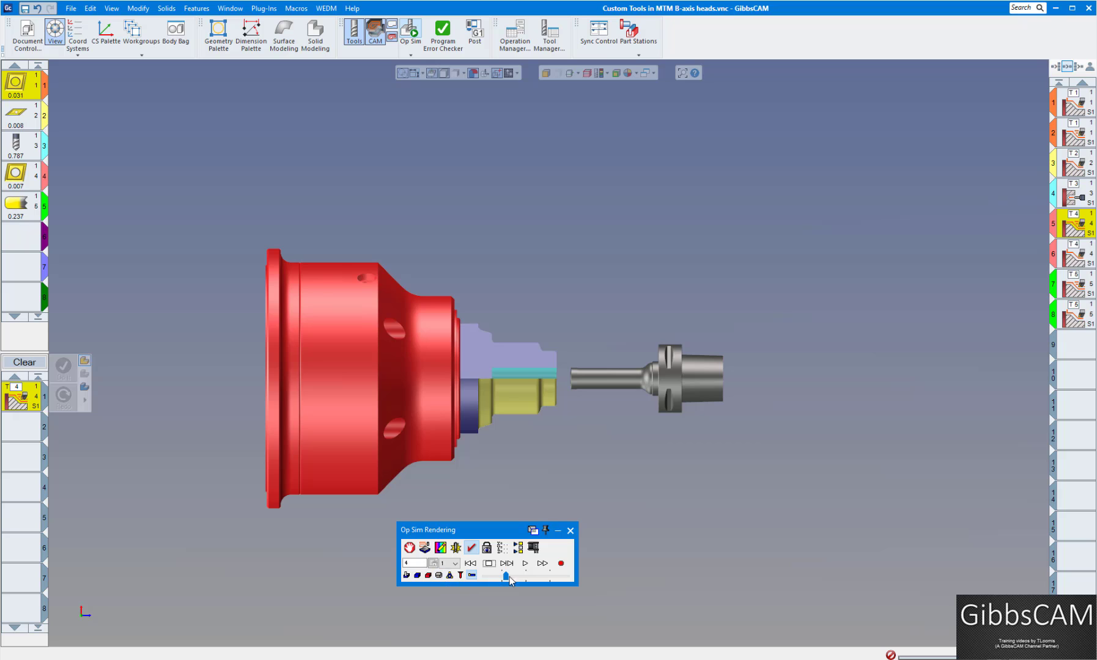
{"action": "left_click", "coordinate": [525, 563]}
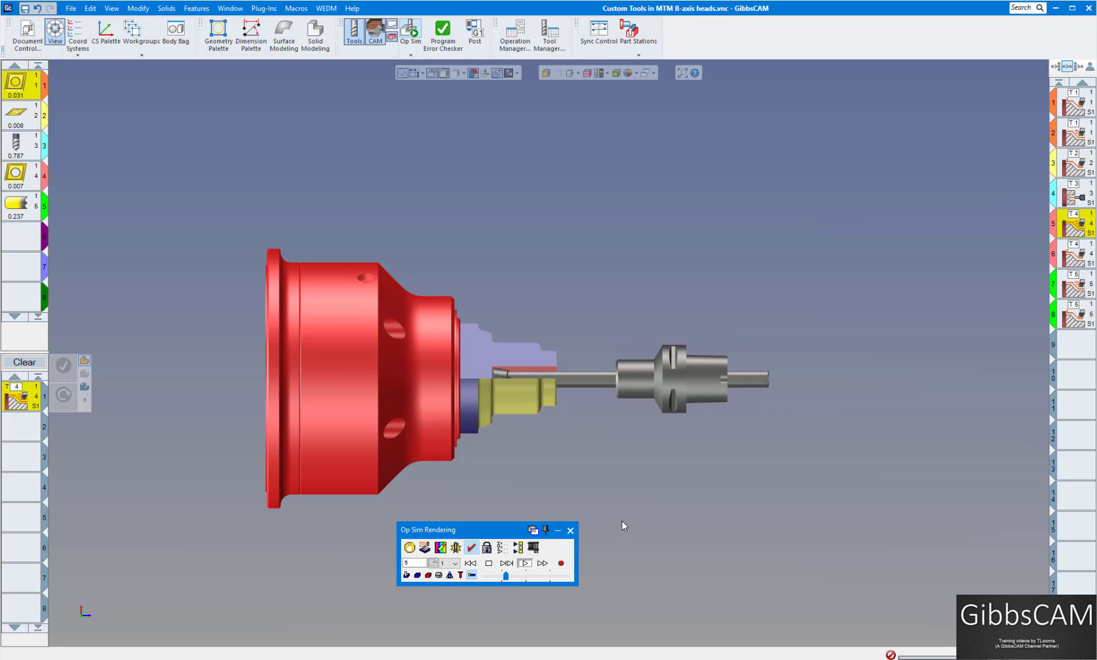
{"action": "scroll", "coordinate": [538, 438], "scroll_direction": "up", "scroll_amount": 3}
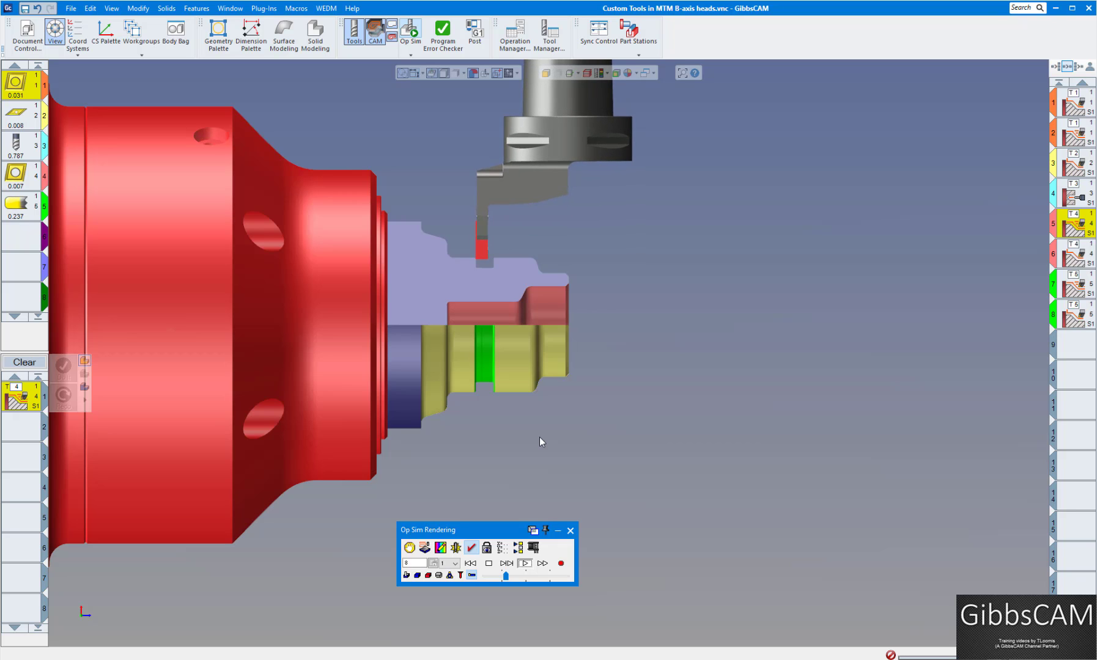
{"action": "scroll", "coordinate": [552, 369], "scroll_direction": "down", "scroll_amount": 10}
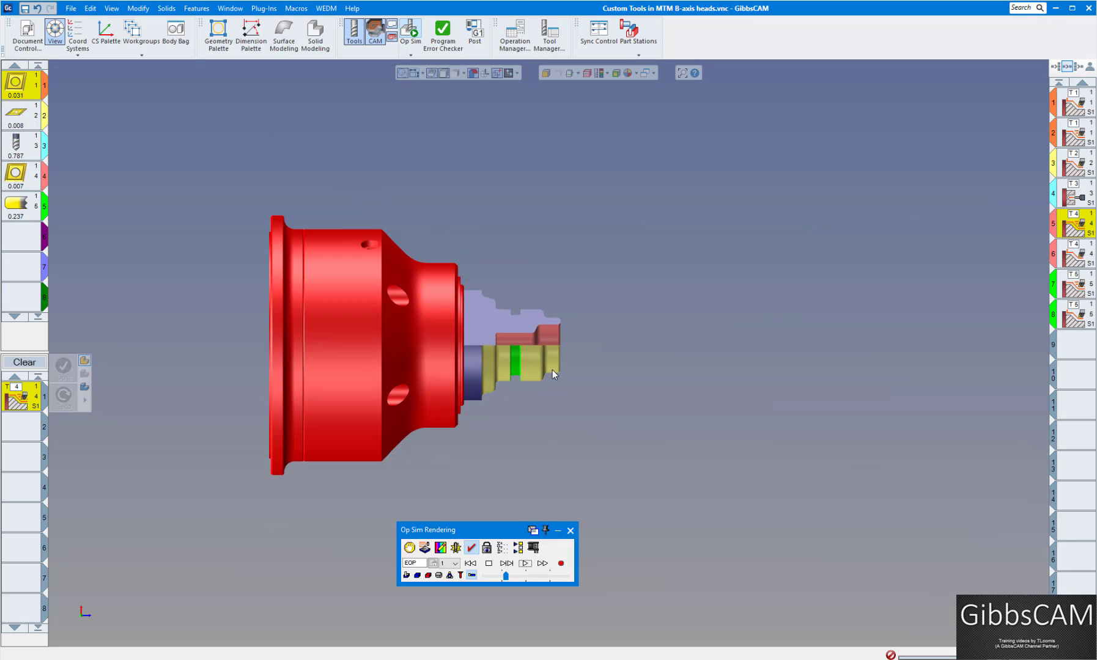